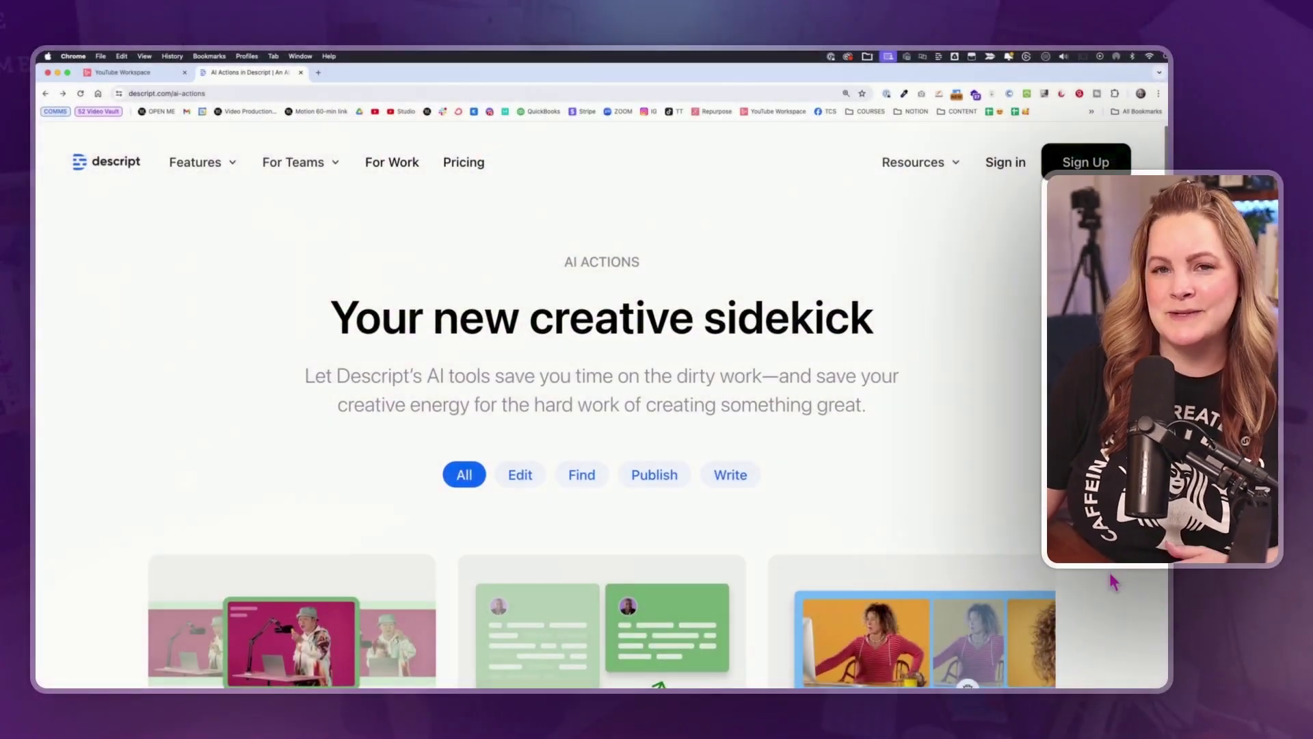
Enable the 'New editor layout and Underlord' lab, dismiss its intro popups, and close Settings
{"action": "scroll", "coordinate": [1114, 582], "scroll_direction": "down", "scroll_amount": 3}
{"action": "scroll", "coordinate": [1114, 582], "scroll_direction": "up", "scroll_amount": 1}
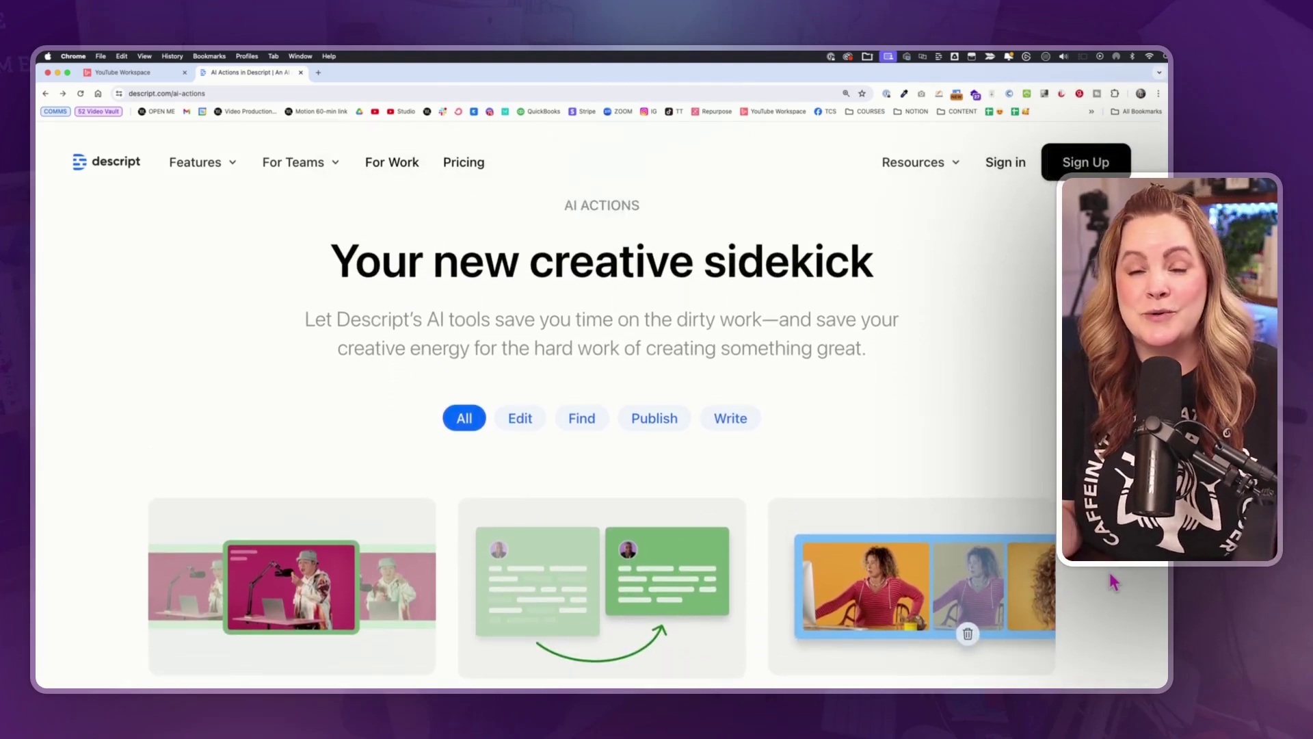
{"action": "scroll", "coordinate": [1112, 580], "scroll_direction": "down", "scroll_amount": 5}
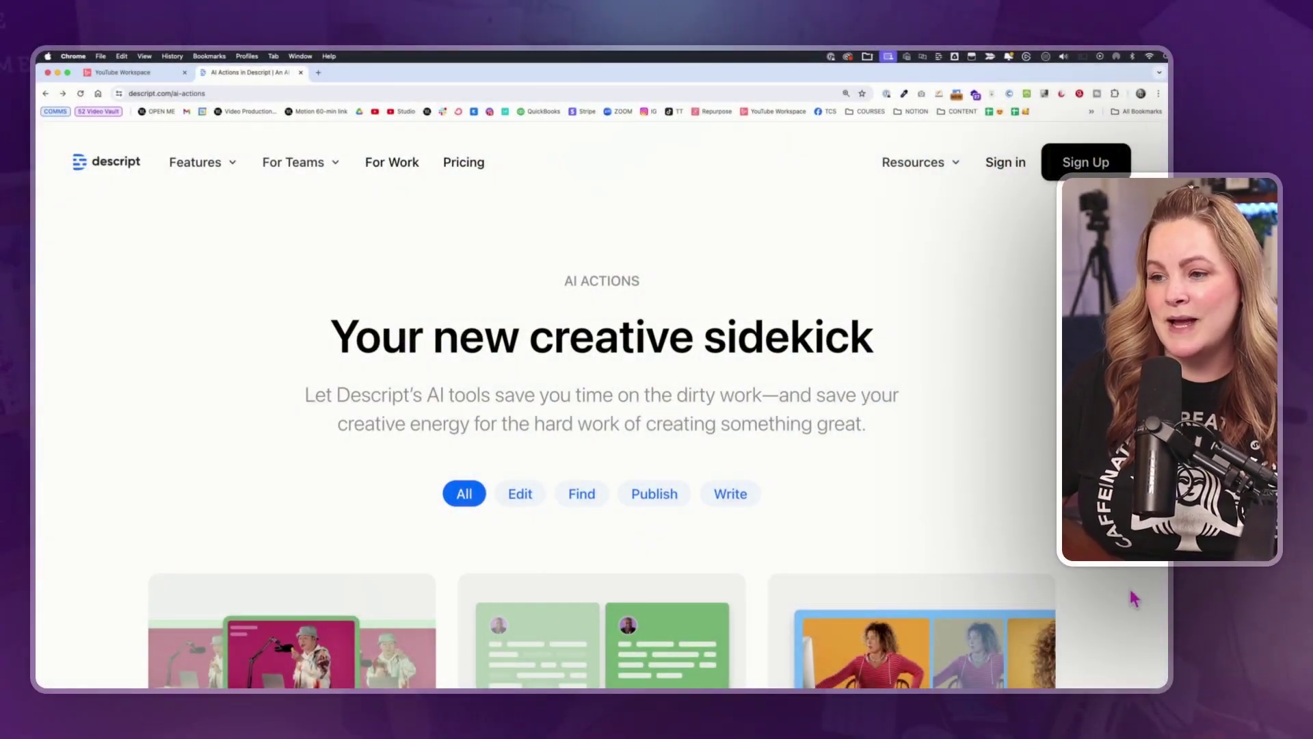
{"action": "scroll", "coordinate": [997, 526], "scroll_direction": "down", "scroll_amount": 3}
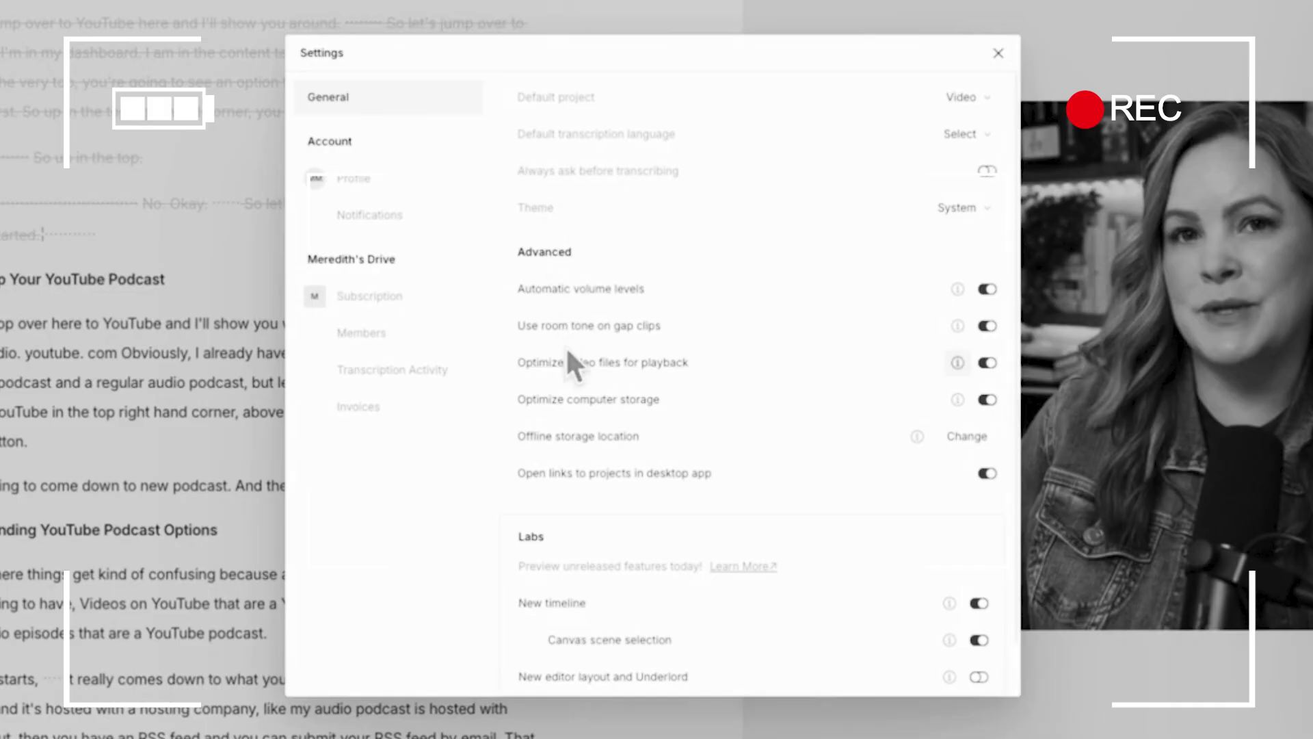
{"action": "scroll", "coordinate": [558, 373], "scroll_direction": "down", "scroll_amount": 2}
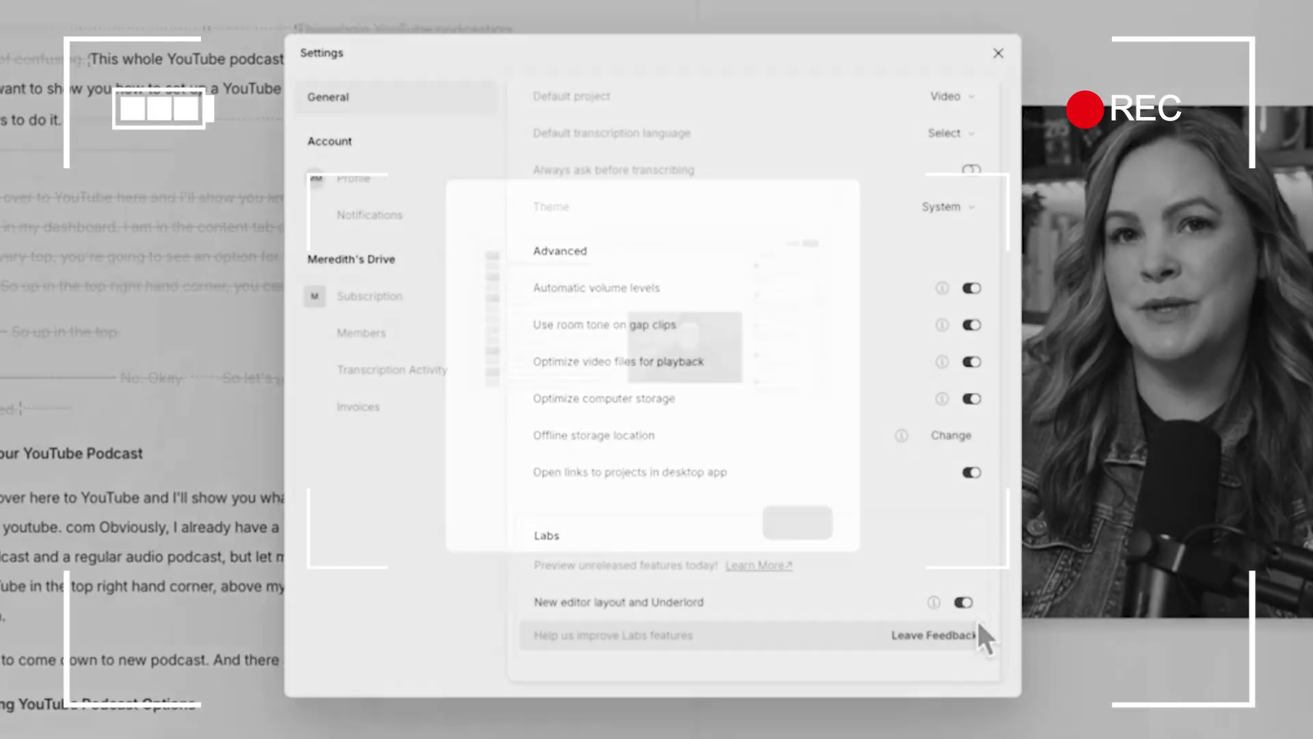
{"action": "left_click", "coordinate": [776, 511]}
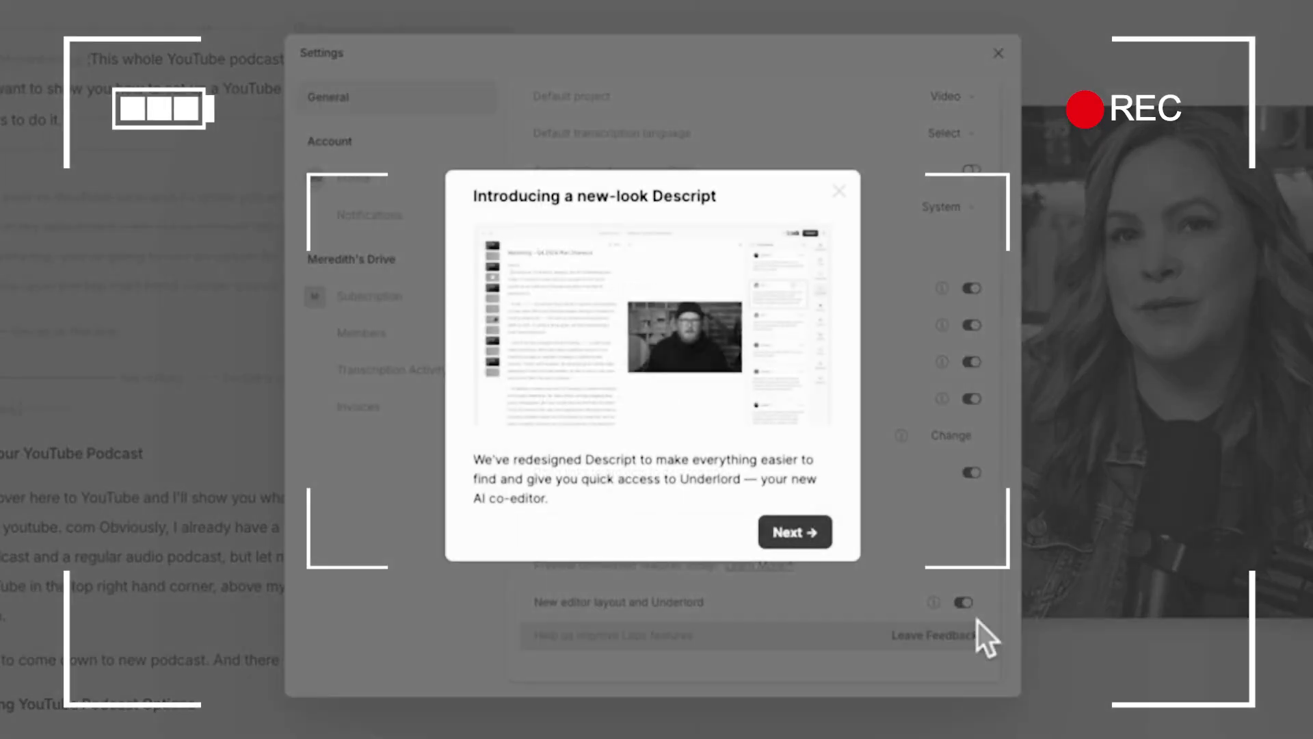
{"action": "left_click", "coordinate": [795, 533]}
{"action": "left_click", "coordinate": [796, 536]}
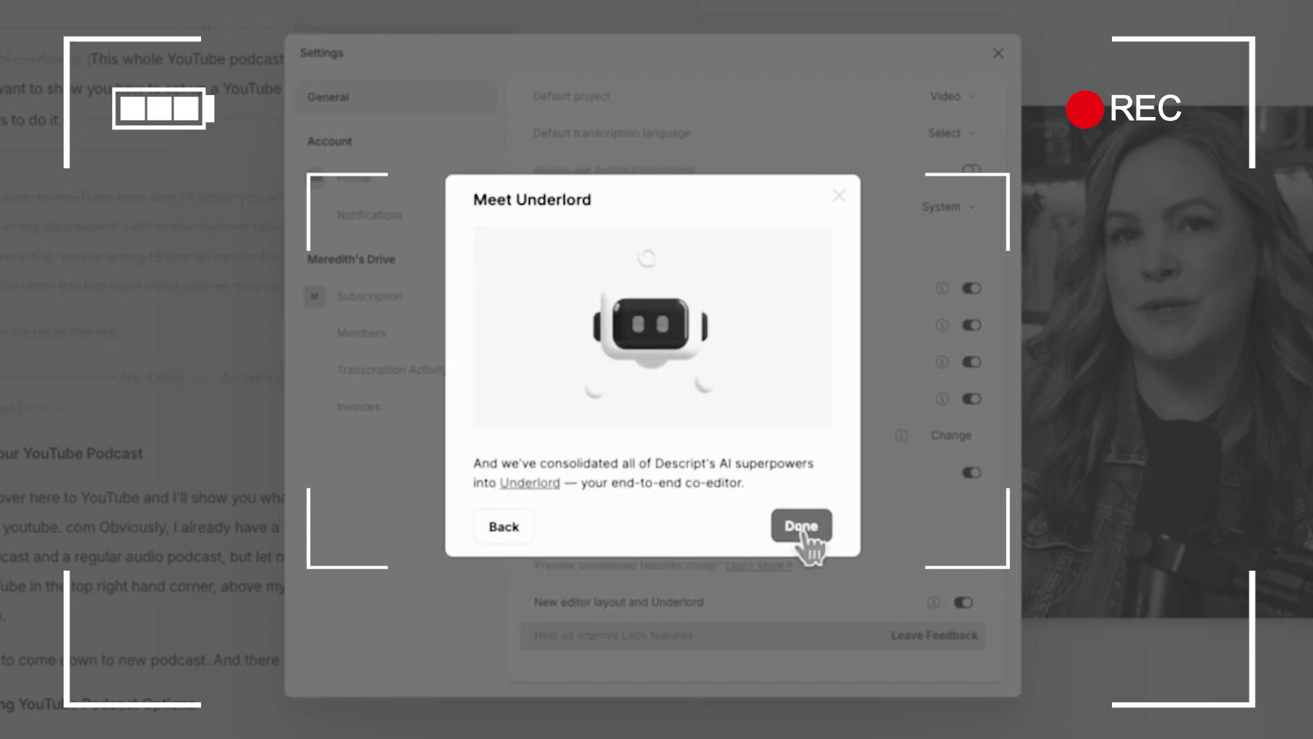
{"action": "left_click", "coordinate": [804, 527]}
{"action": "left_click", "coordinate": [870, 186]}
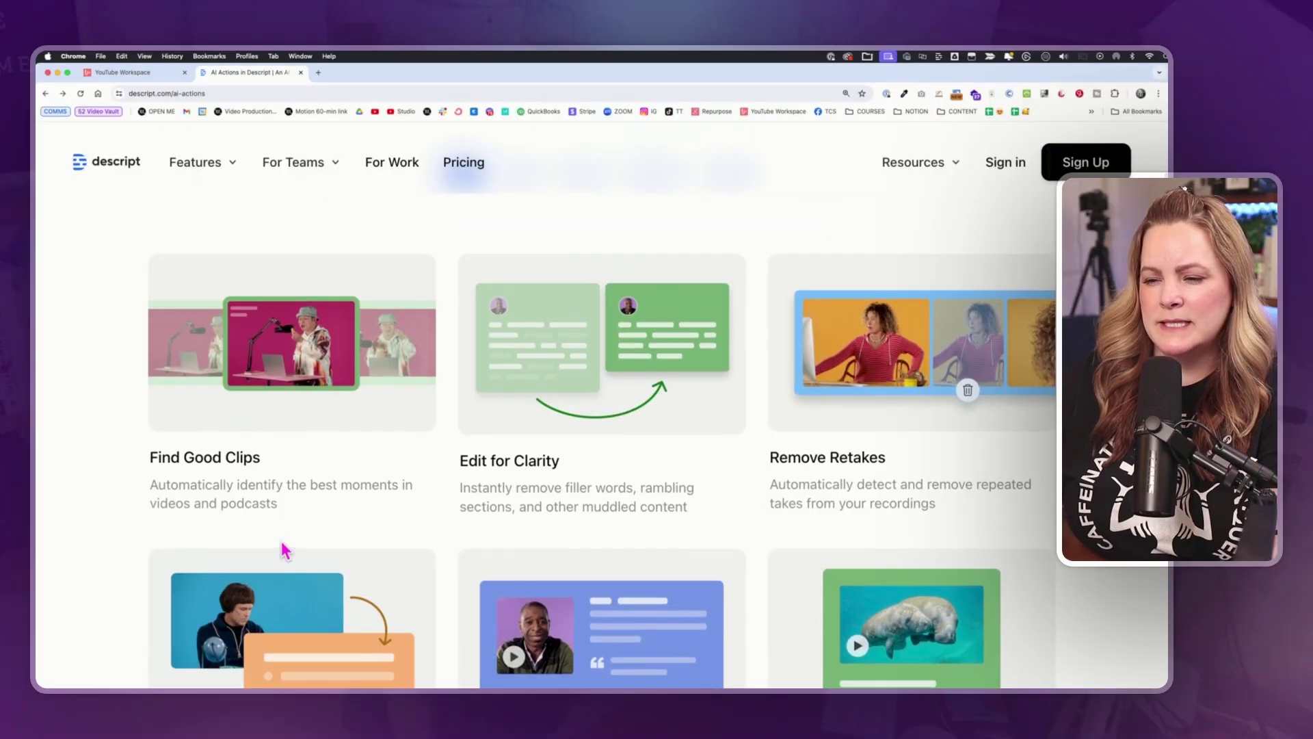
Switch from Chrome back to the Descript editor with the Part-Time YouTuber project
{"action": "key", "text": "super+Tab"}
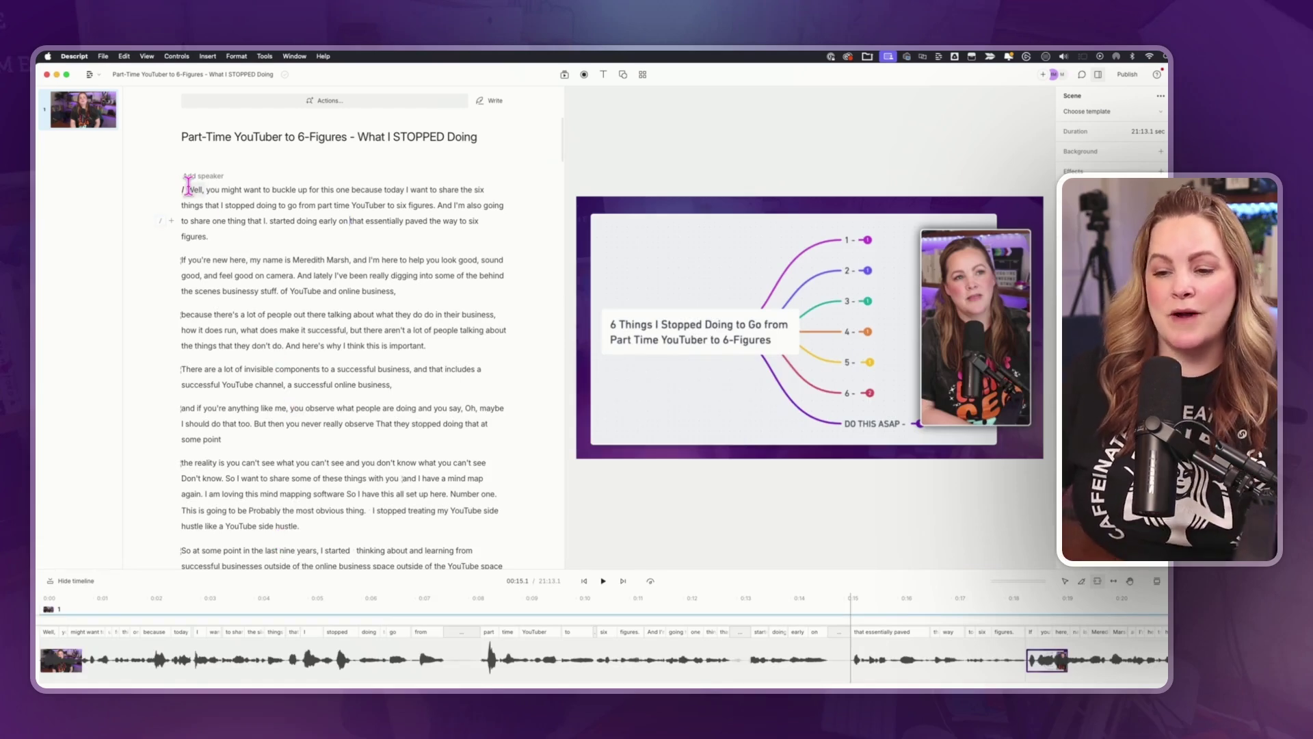
Run the Find good clips AI action and mark the five suggested clips in the script
{"action": "left_click_drag", "start_coordinate": [188, 186], "coordinate": [252, 317]}
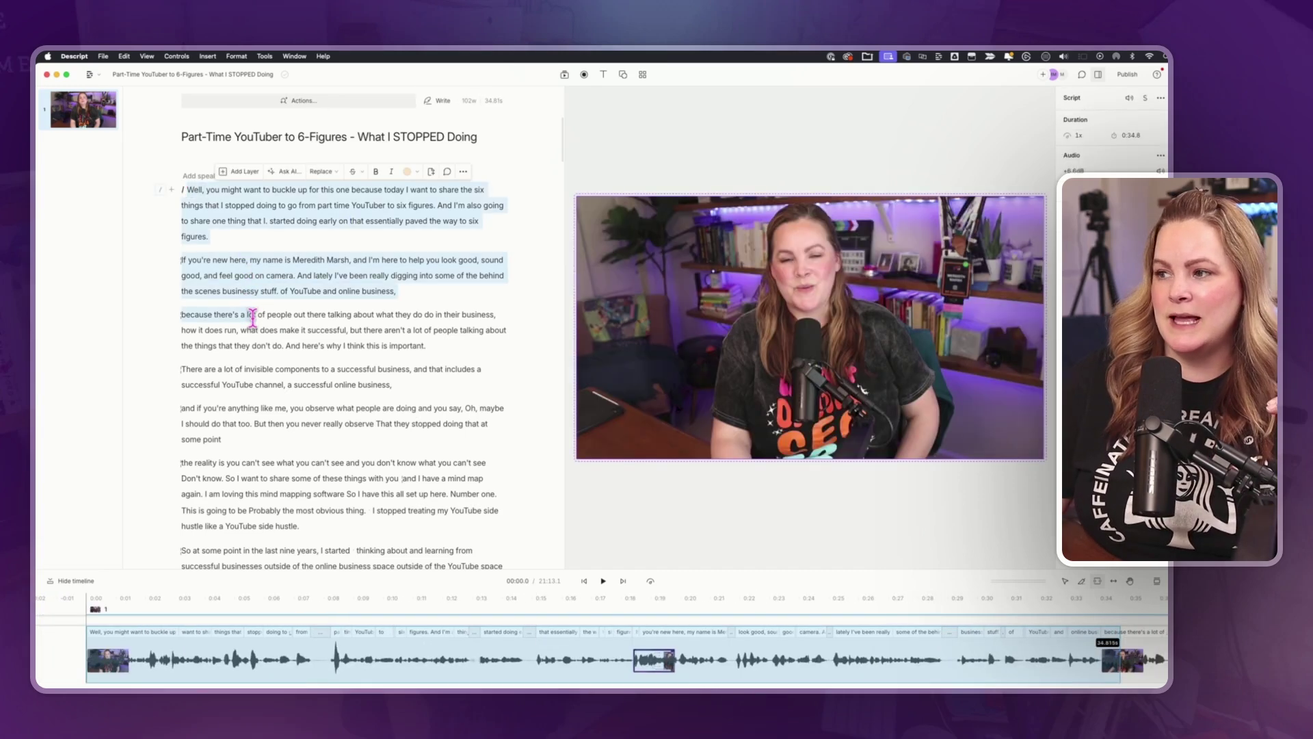
{"action": "left_click", "coordinate": [268, 334]}
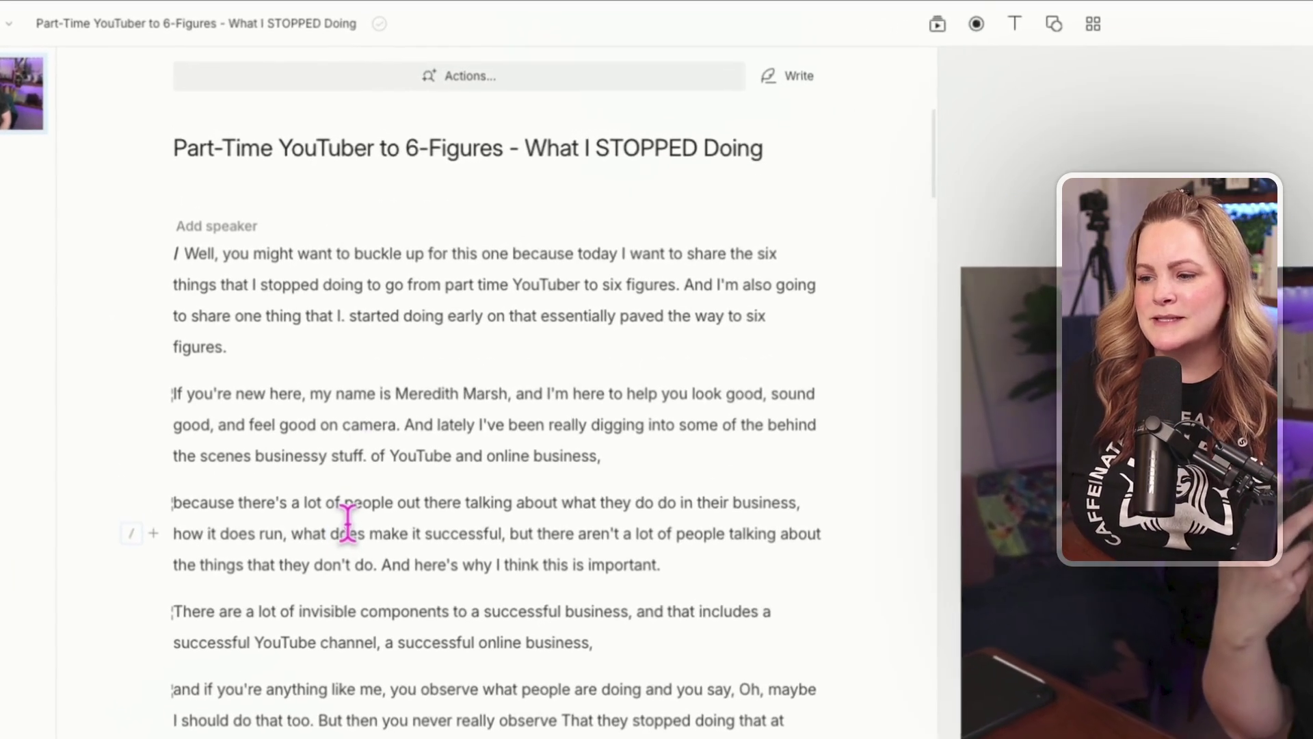
{"action": "left_click", "coordinate": [446, 77]}
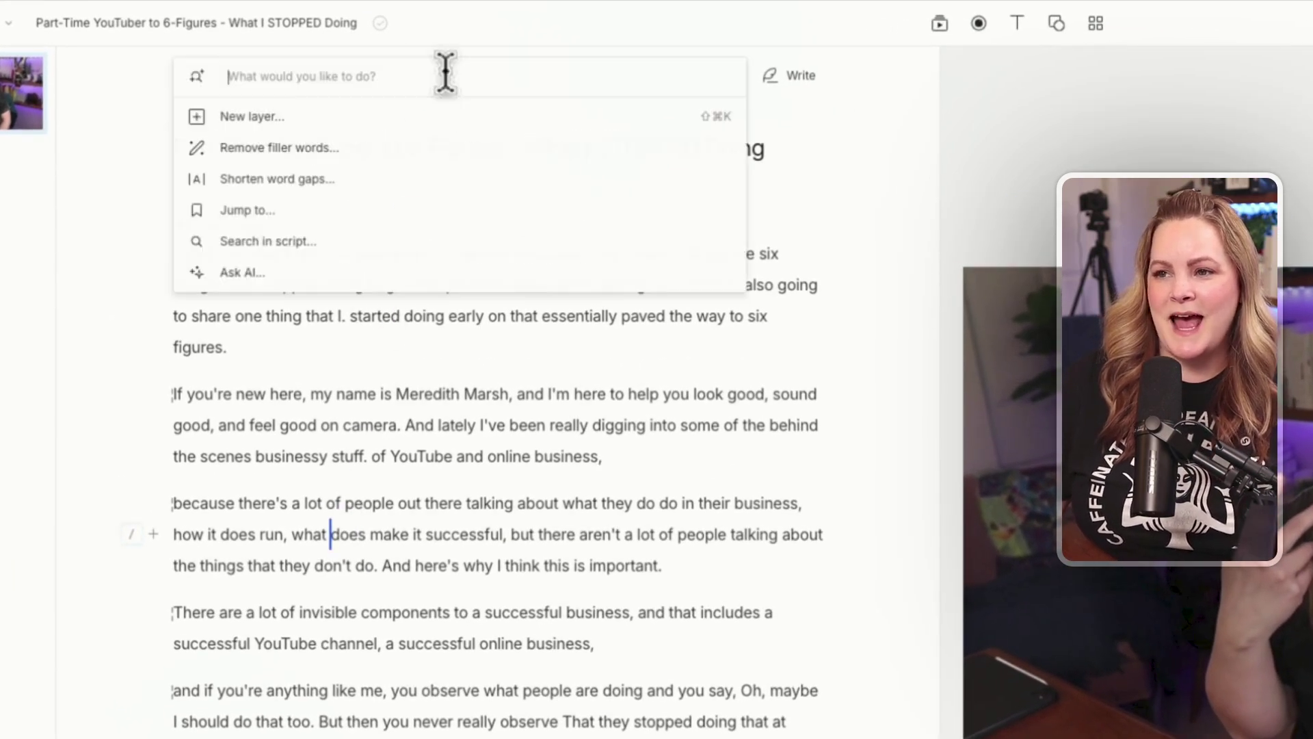
{"action": "left_click", "coordinate": [260, 275]}
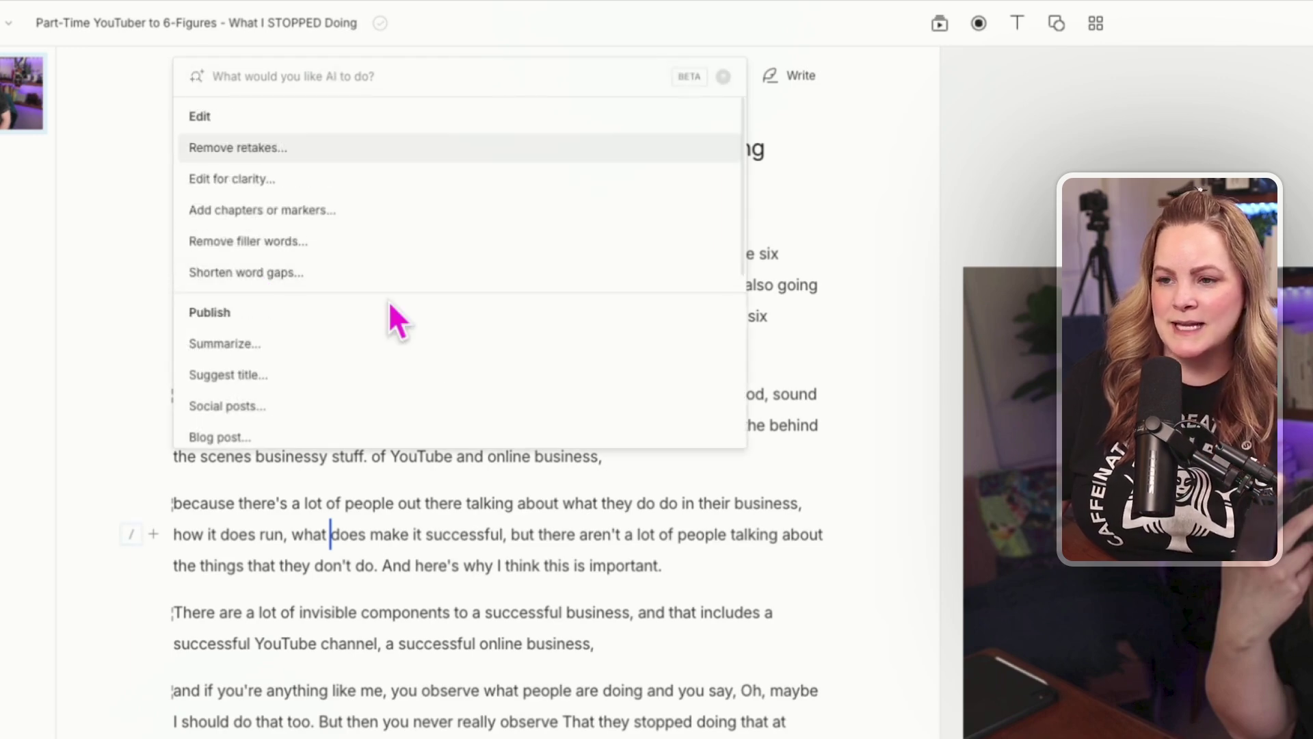
{"action": "scroll", "coordinate": [390, 304], "scroll_direction": "down", "scroll_amount": 5}
{"action": "left_click", "coordinate": [220, 281]}
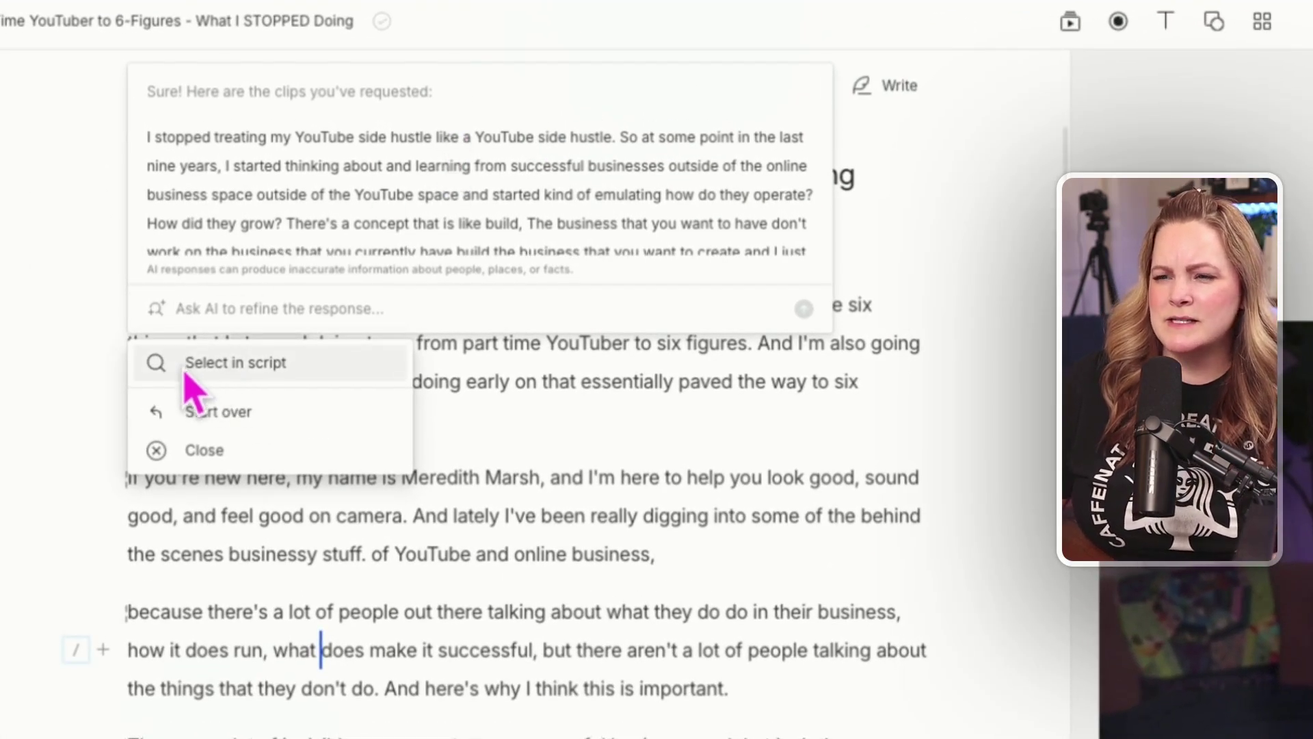
{"action": "left_click", "coordinate": [238, 372]}
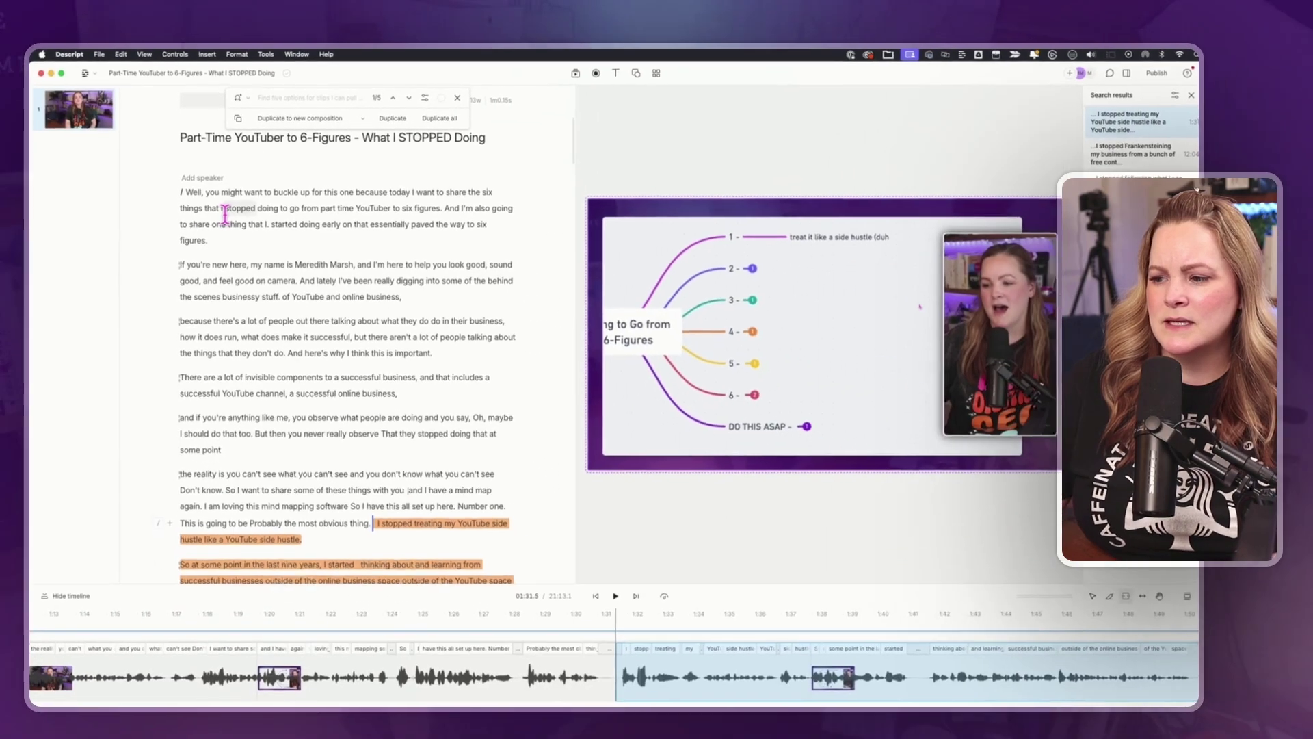
Step to the second suggested clip, then duplicate all five clips to a new composition
{"action": "left_click", "coordinate": [404, 99]}
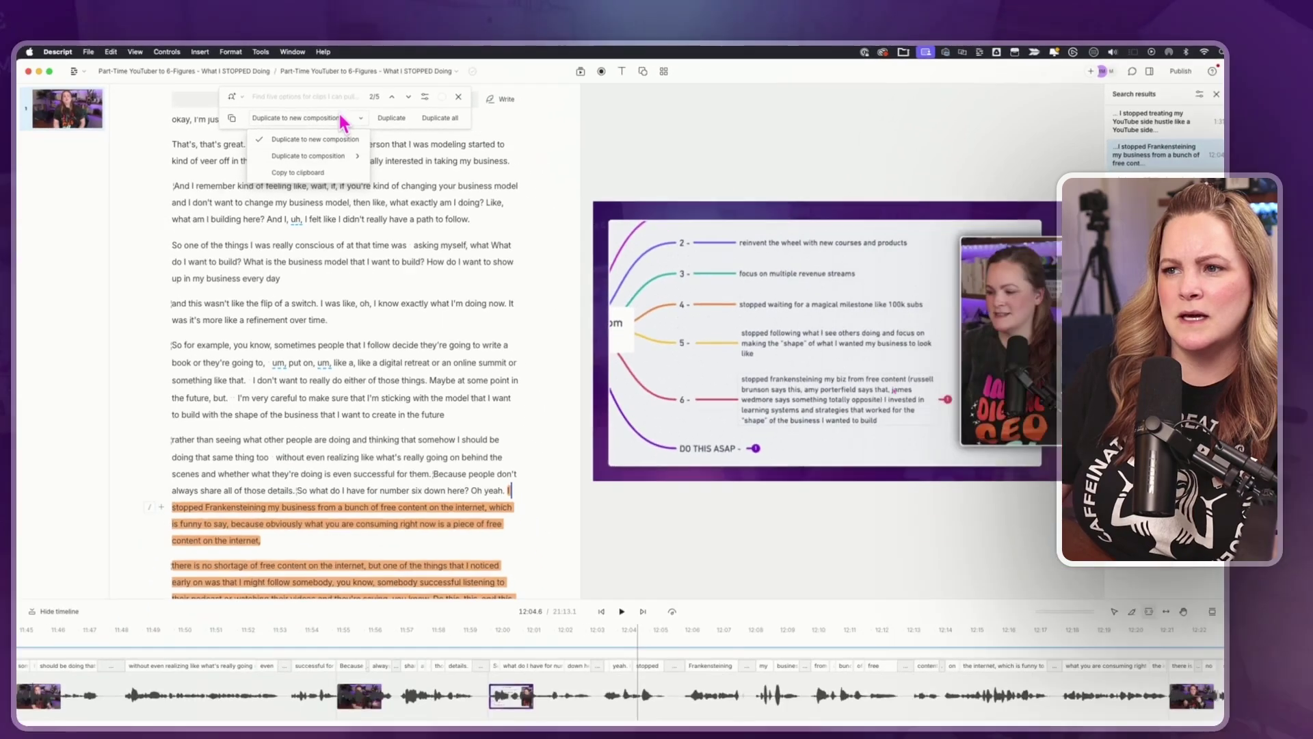
{"action": "left_click", "coordinate": [340, 116]}
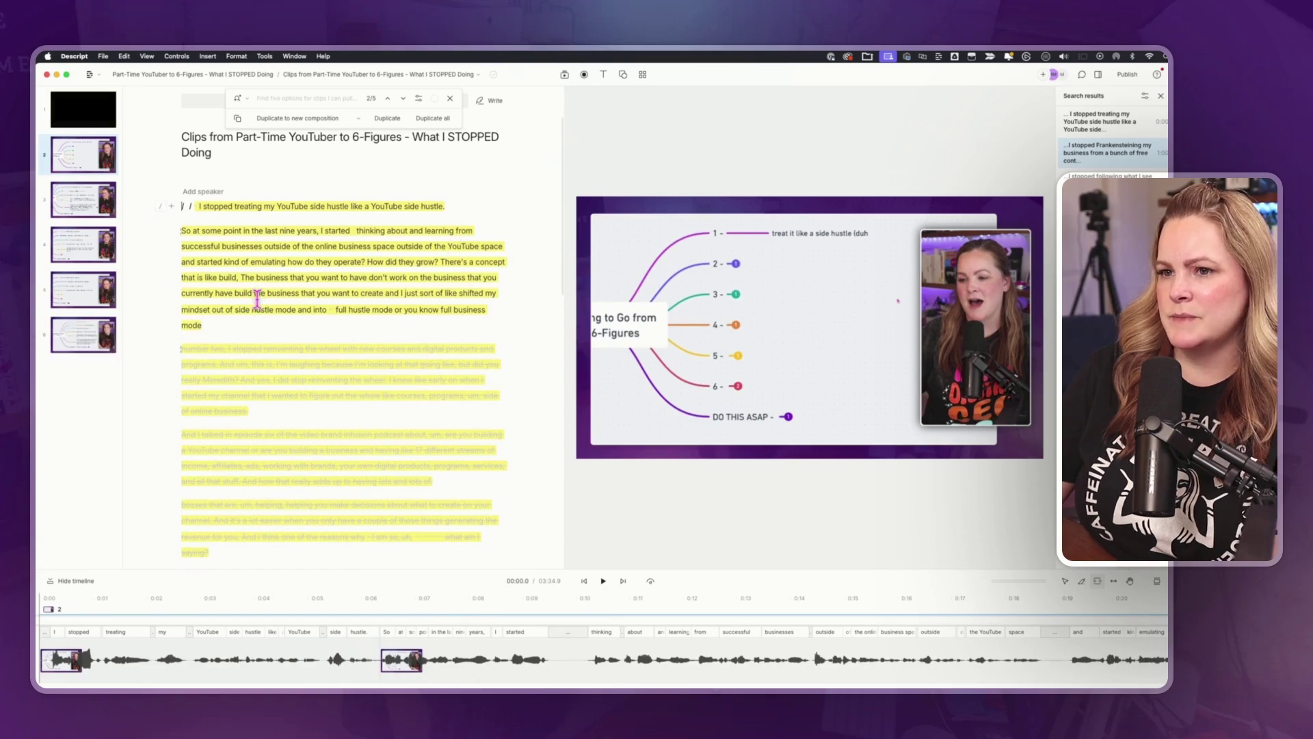
Preview the third and sixth clip scenes, then return to the composition's start
{"action": "left_click", "coordinate": [96, 200]}
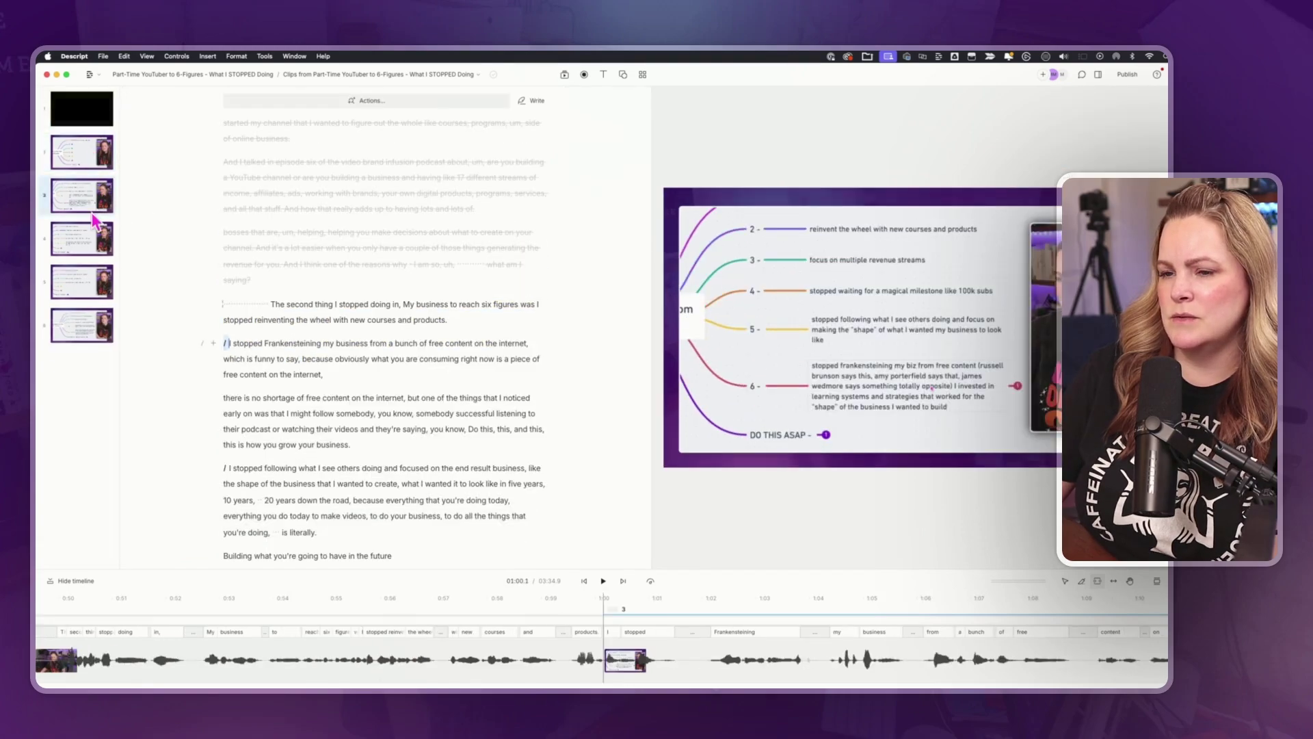
{"action": "left_click", "coordinate": [88, 332]}
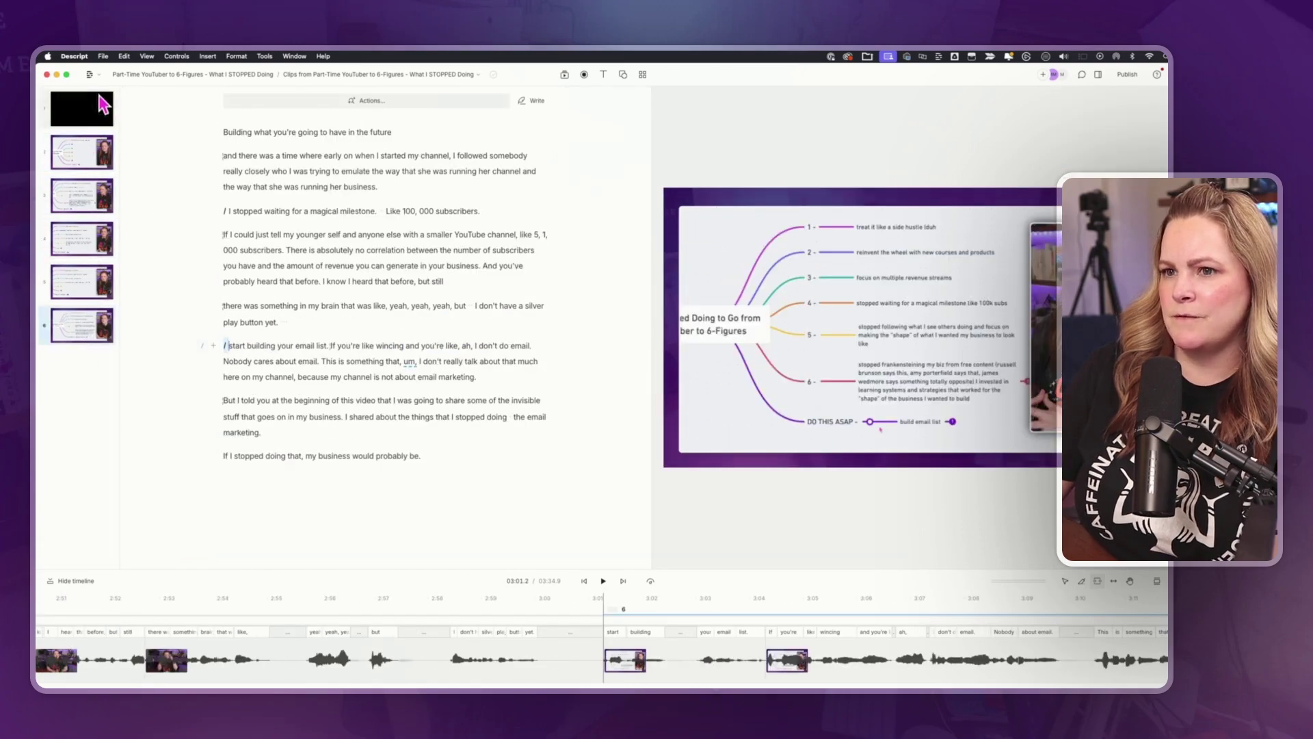
{"action": "left_click", "coordinate": [101, 105]}
Set the clips composition to Portrait 9:16, centre the speaker video, and return to the original project
{"action": "left_click", "coordinate": [849, 272]}
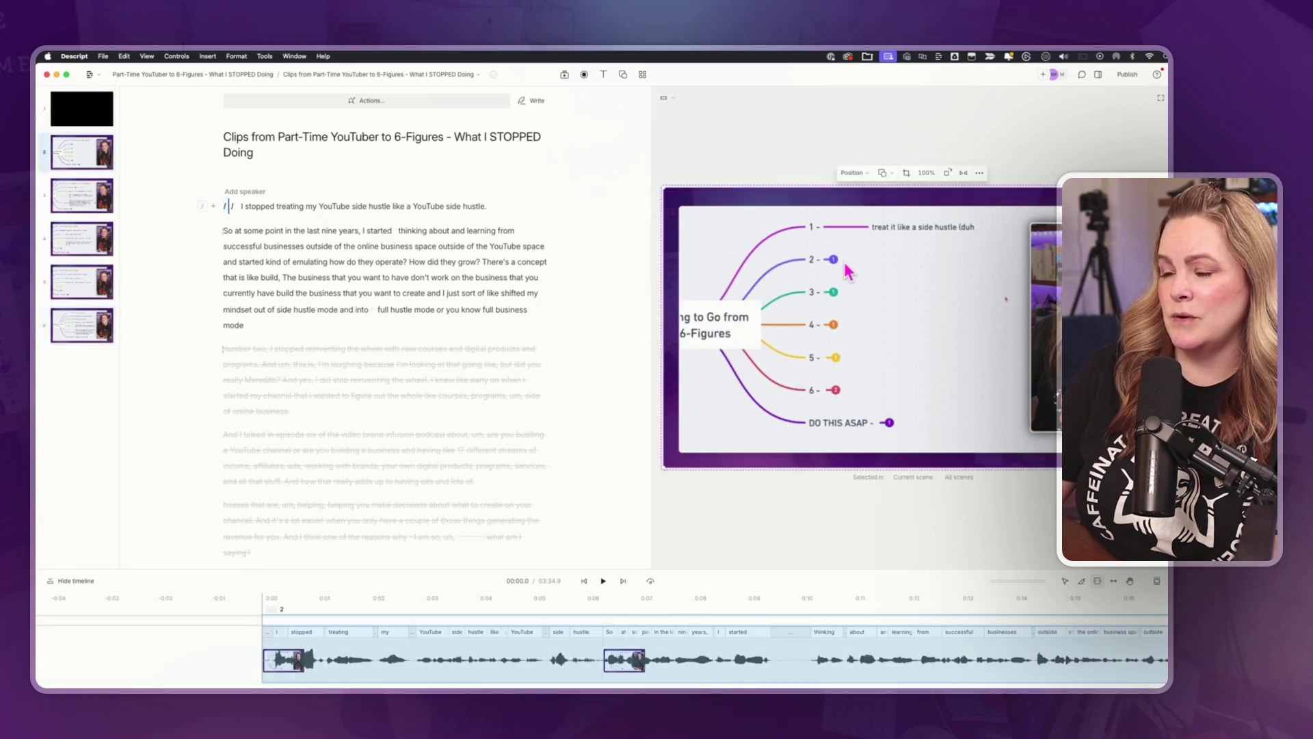
{"action": "left_click", "coordinate": [663, 98]}
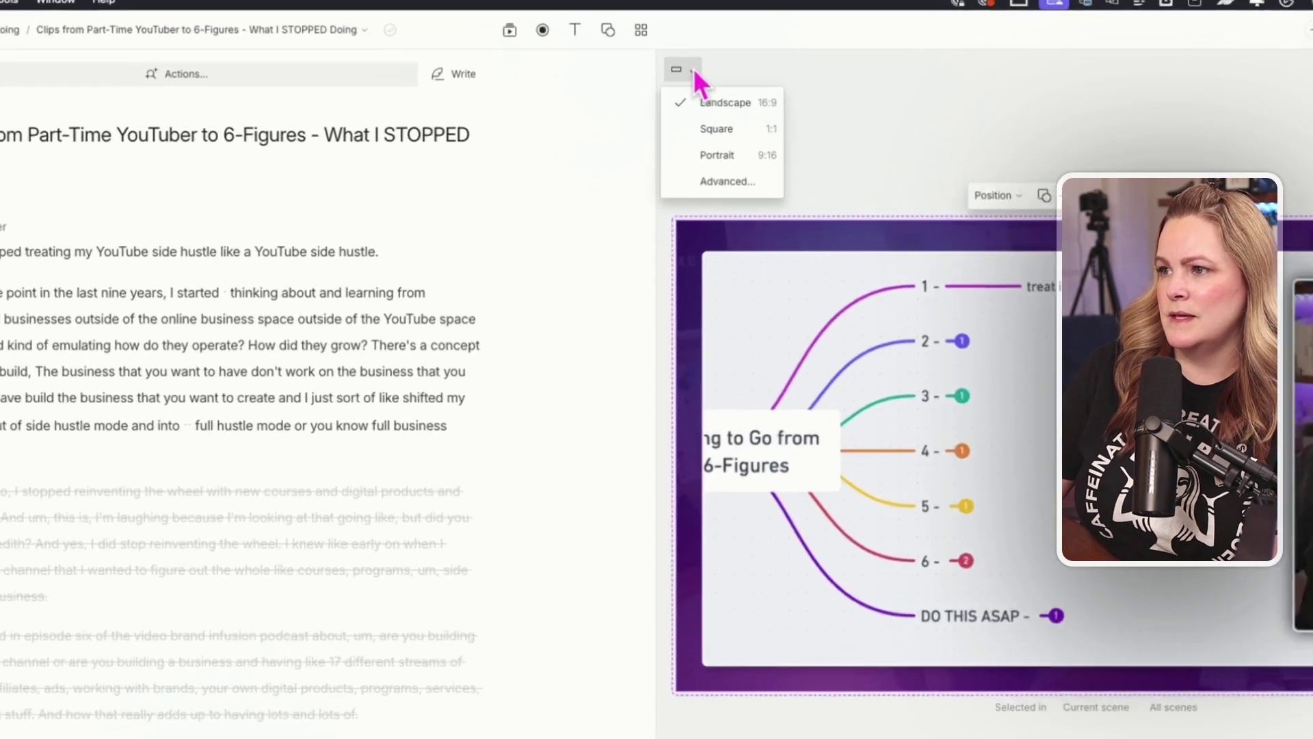
{"action": "left_click", "coordinate": [697, 149]}
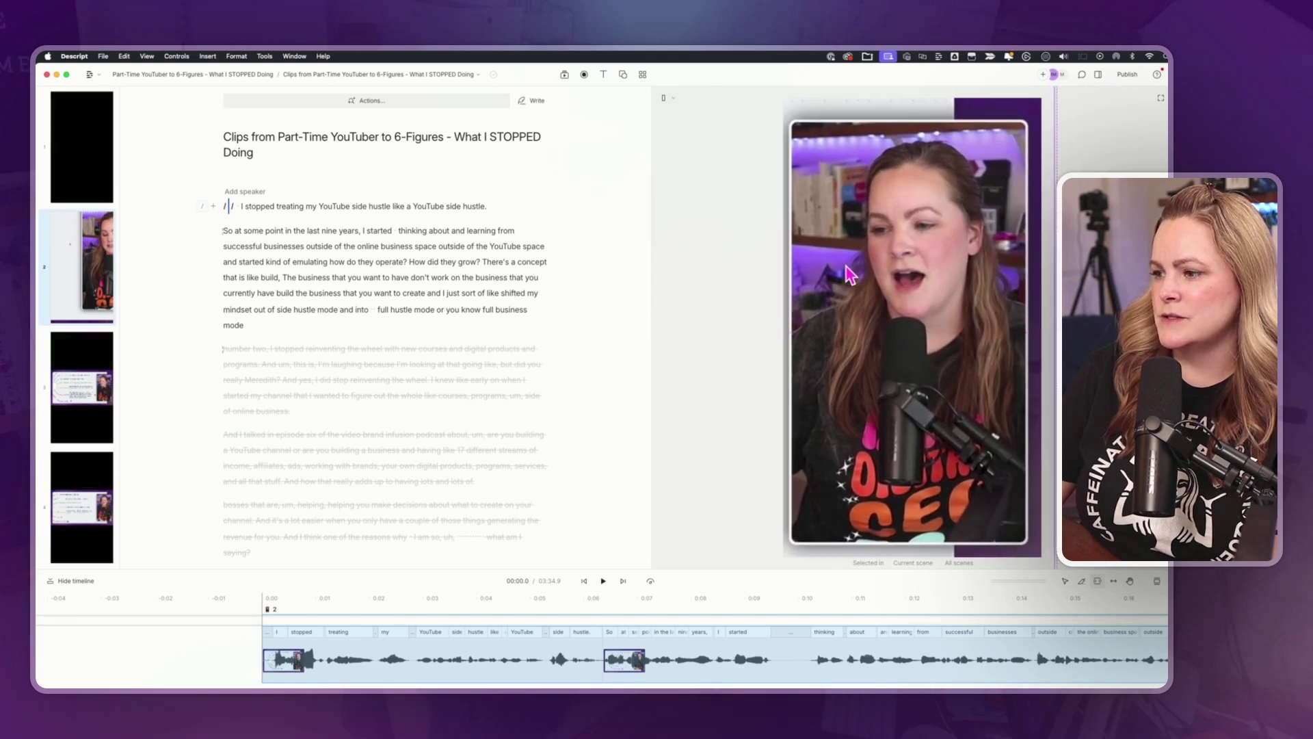
{"action": "left_click_drag", "start_coordinate": [847, 268], "coordinate": [847, 264]}
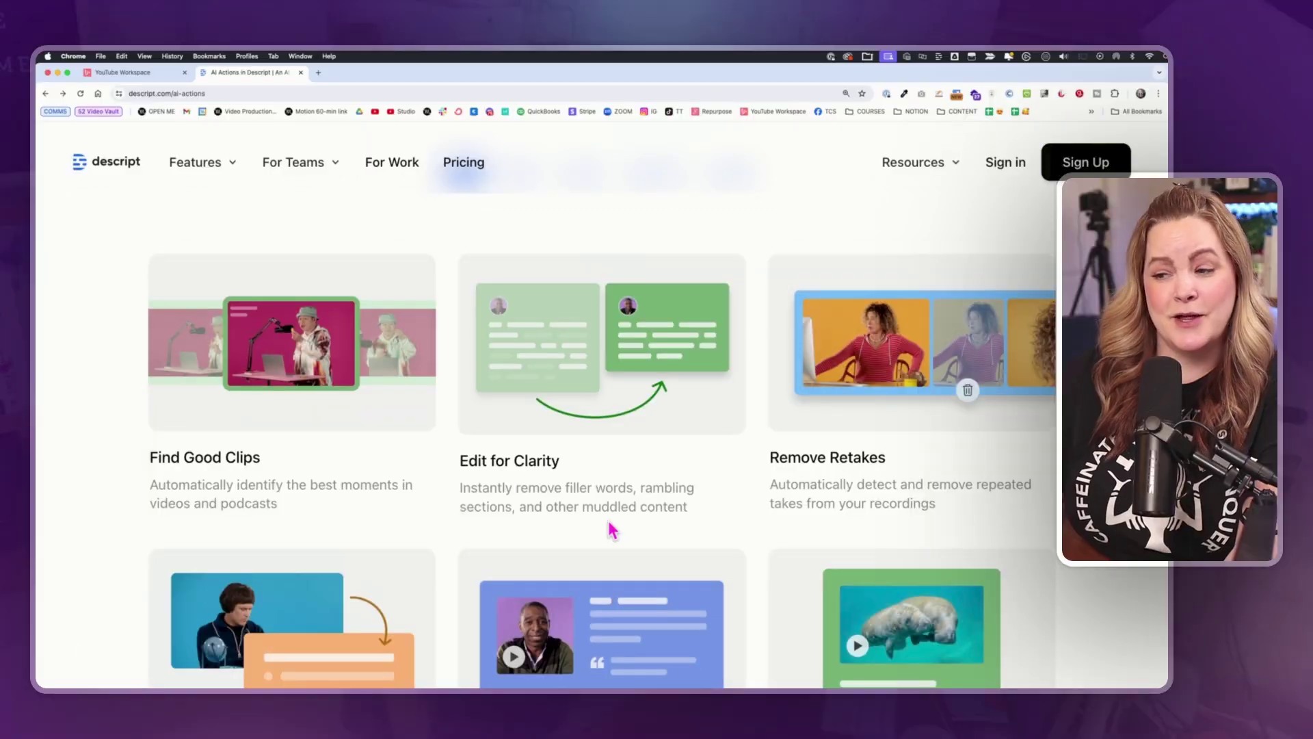
{"action": "key", "text": "super+Tab"}
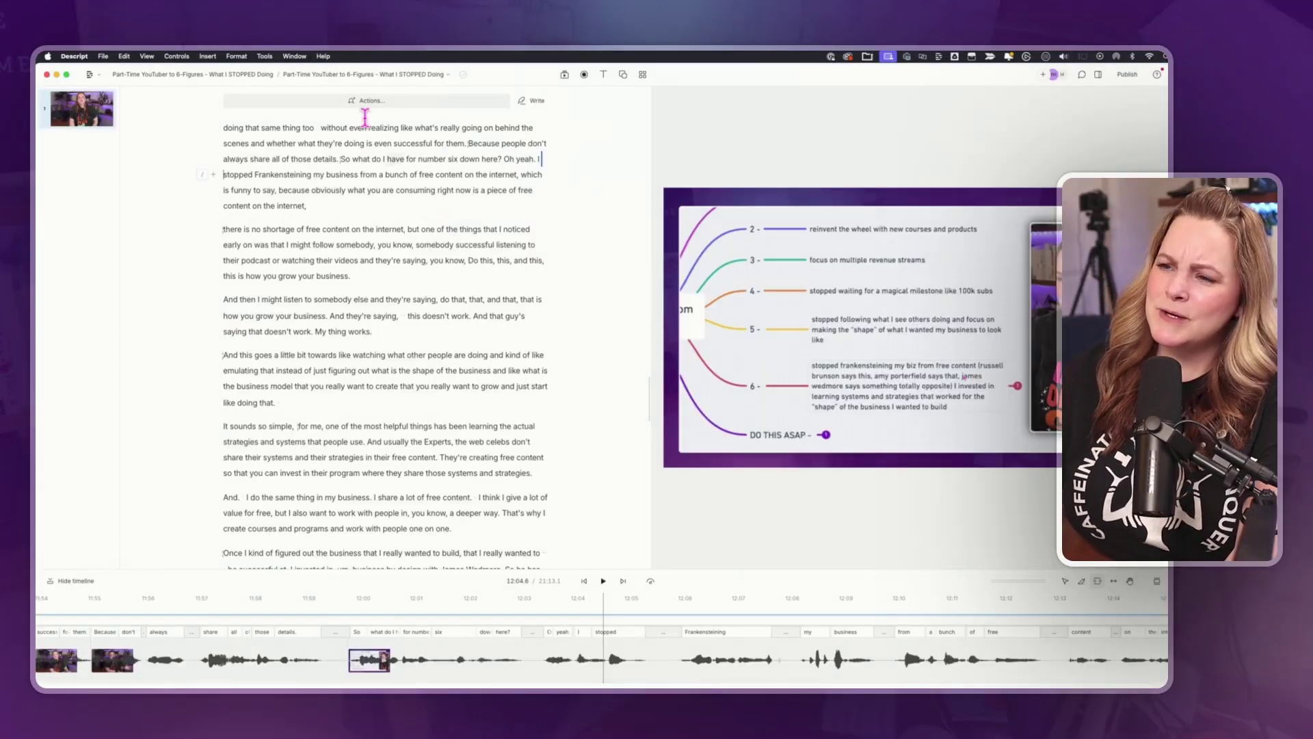
Scroll through the Actions list's AI actions, then open the Descript Cheat Sheet Example project
{"action": "left_click", "coordinate": [355, 100]}
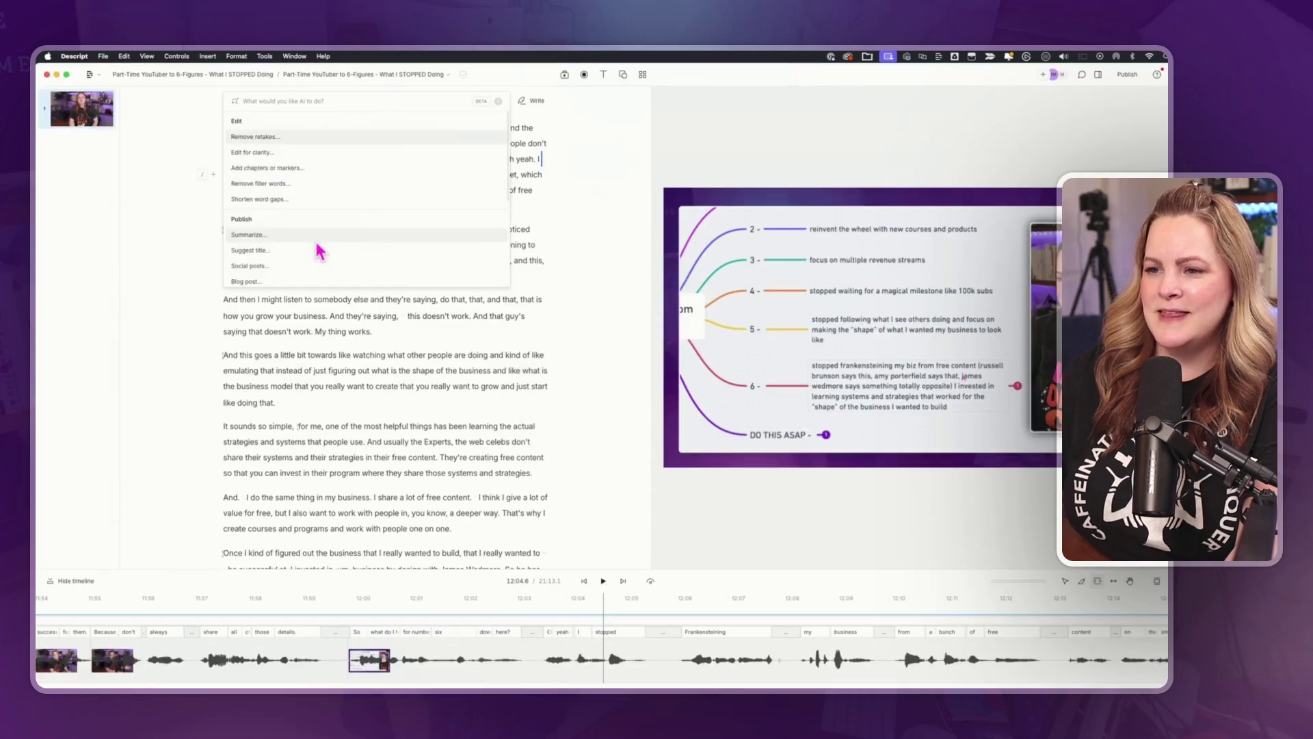
{"action": "scroll", "coordinate": [319, 251], "scroll_direction": "down", "scroll_amount": 4}
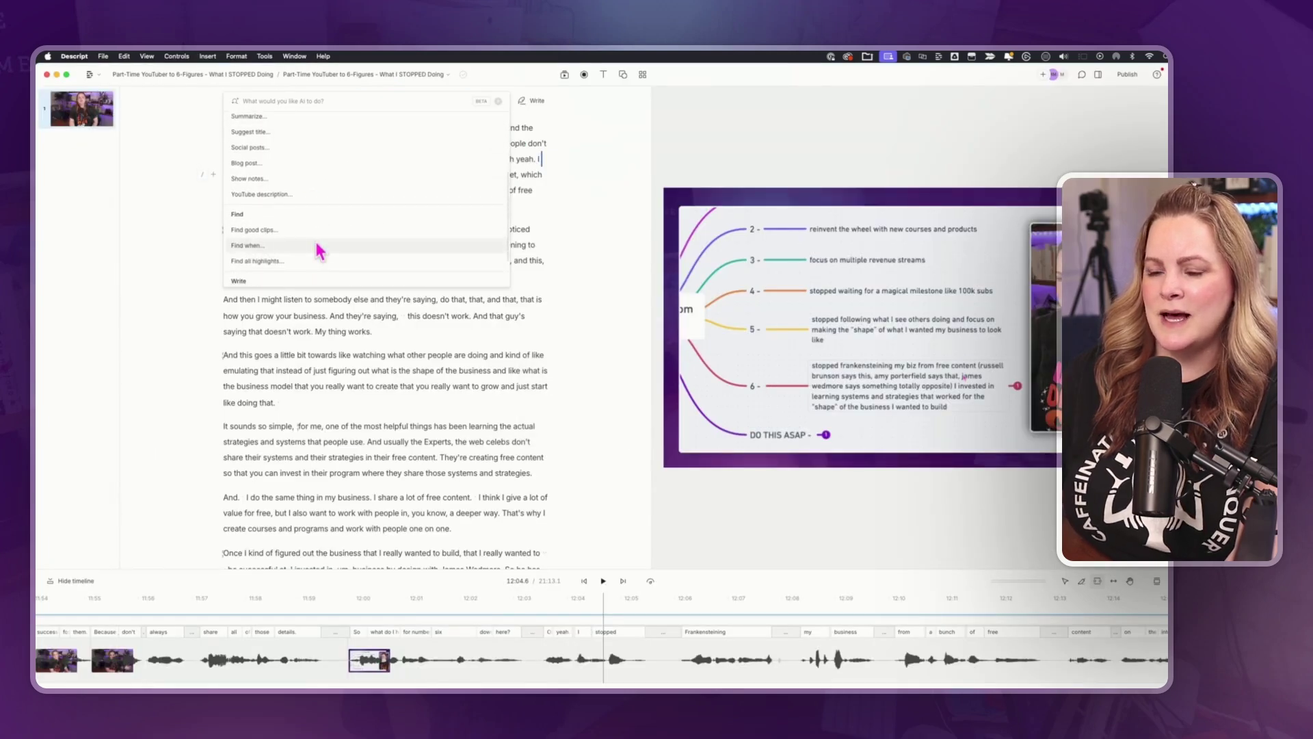
{"action": "scroll", "coordinate": [320, 251], "scroll_direction": "down", "scroll_amount": 1}
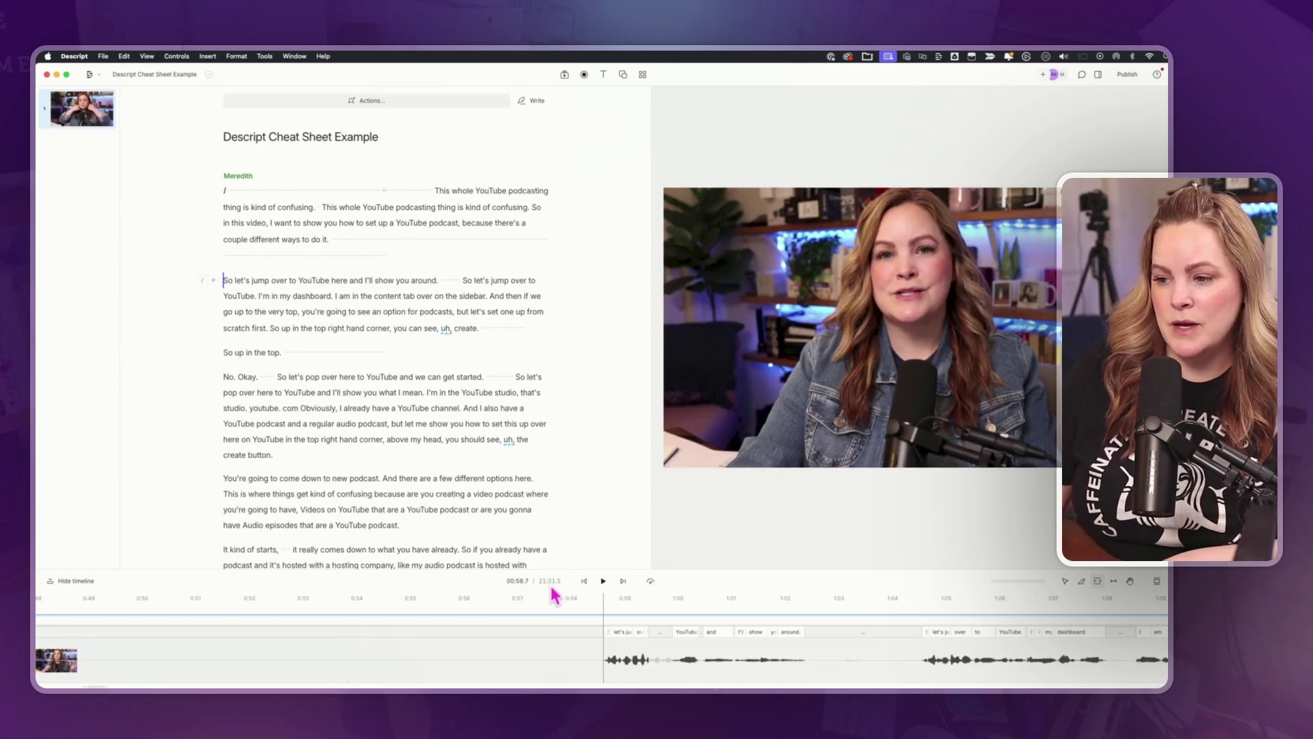
Run the Edit for clarity AI action and review its struck-through retakes and filler words
{"action": "left_click", "coordinate": [324, 101]}
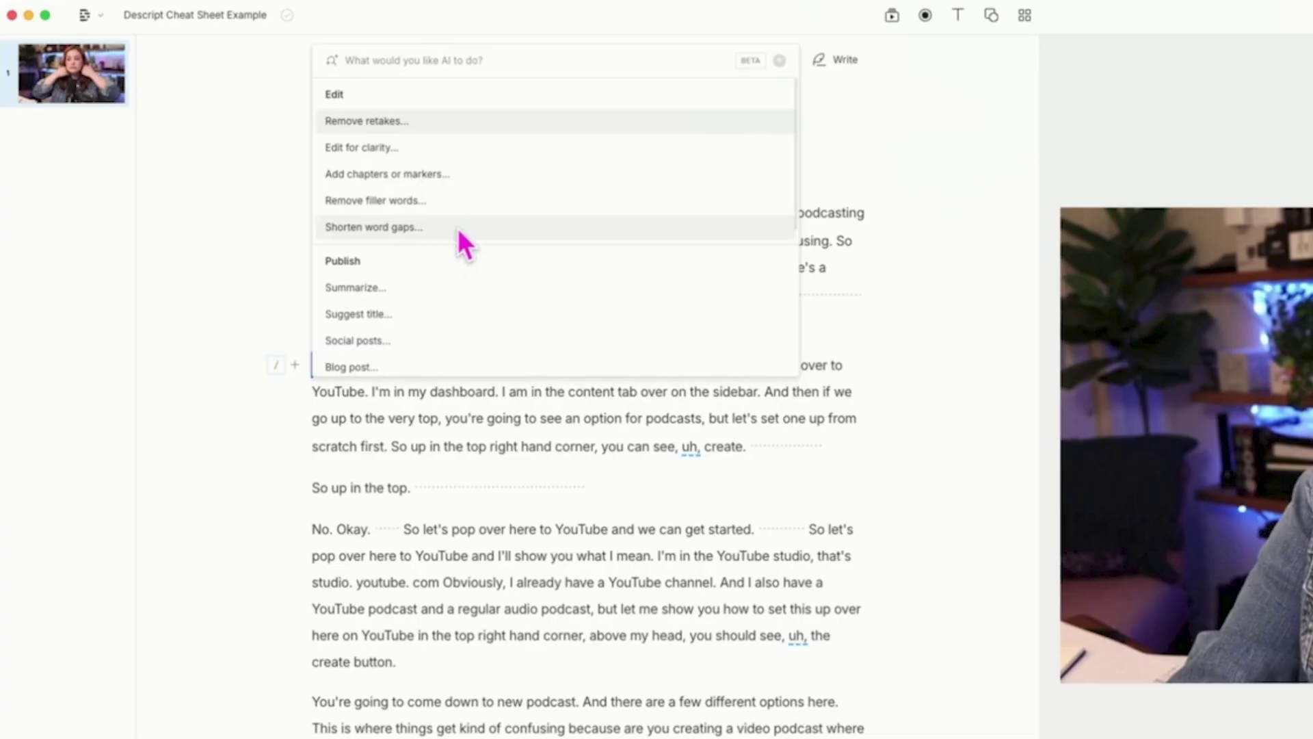
{"action": "left_click", "coordinate": [391, 150]}
{"action": "left_click", "coordinate": [779, 75]}
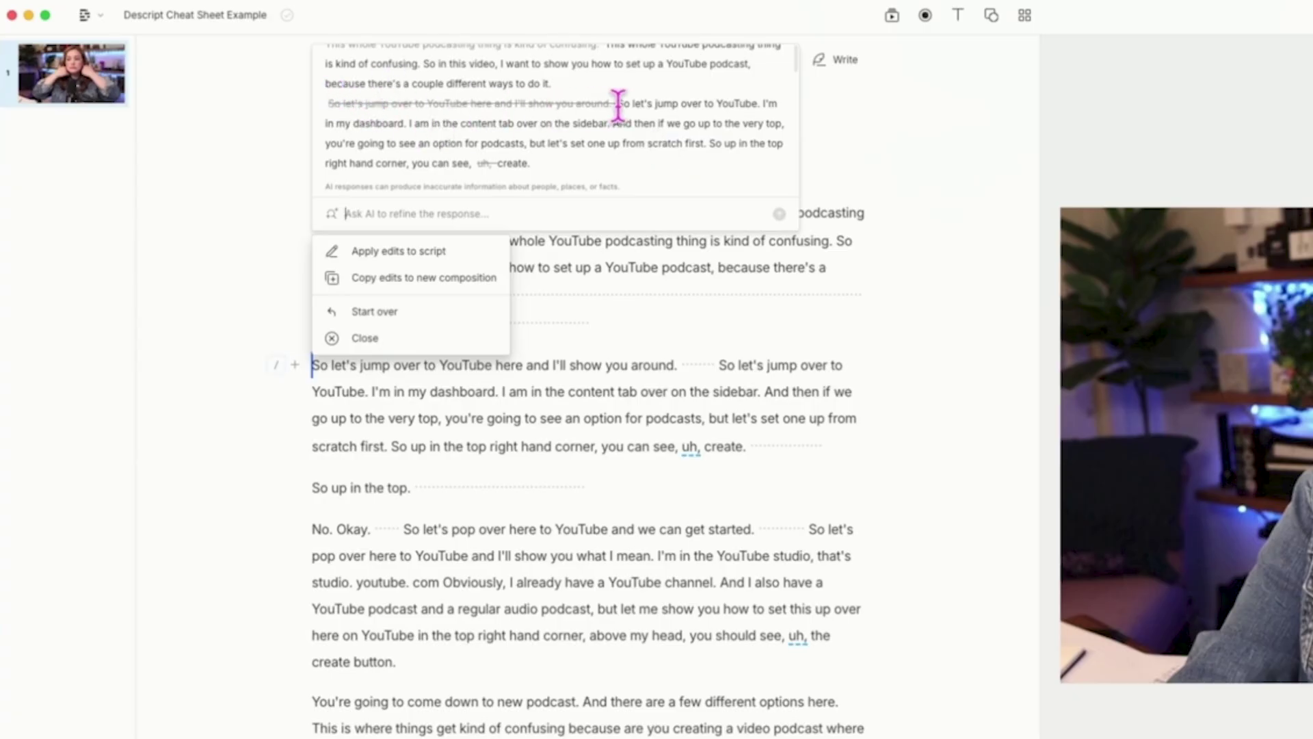
{"action": "scroll", "coordinate": [618, 106], "scroll_direction": "down", "scroll_amount": 5}
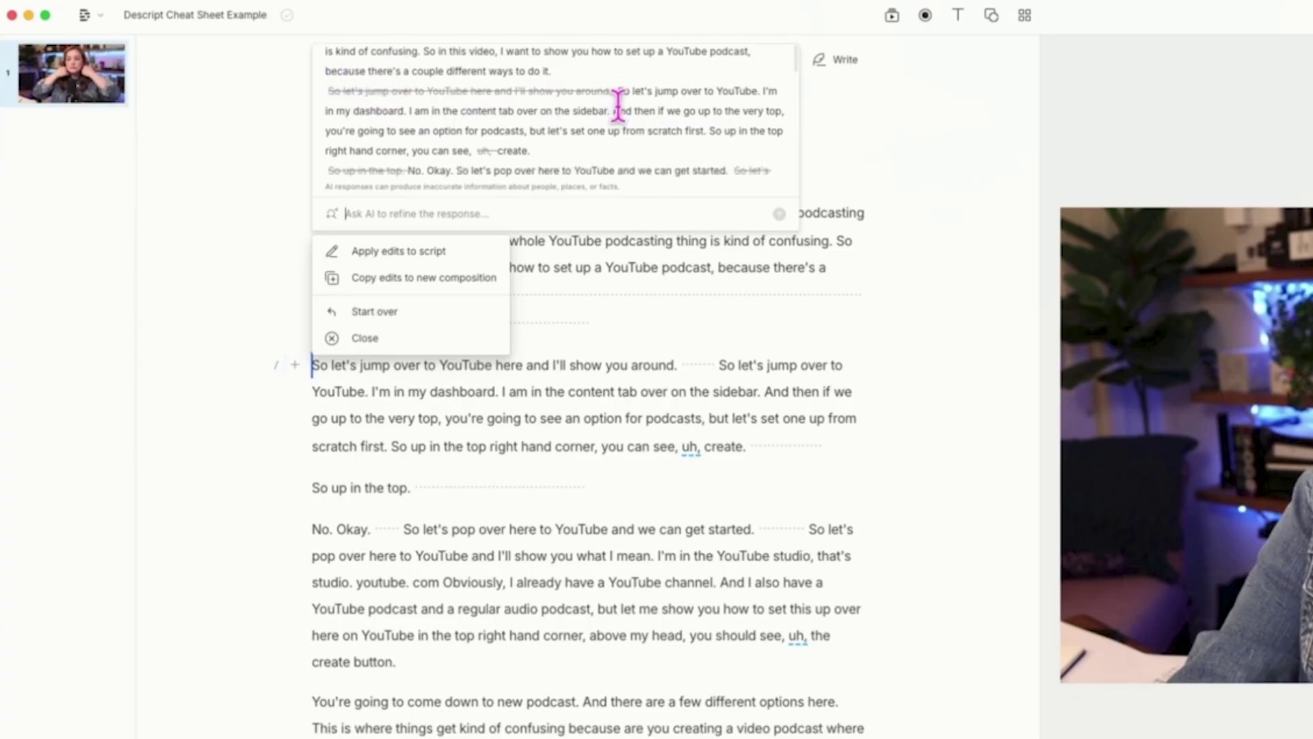
{"action": "scroll", "coordinate": [618, 106], "scroll_direction": "up", "scroll_amount": 2}
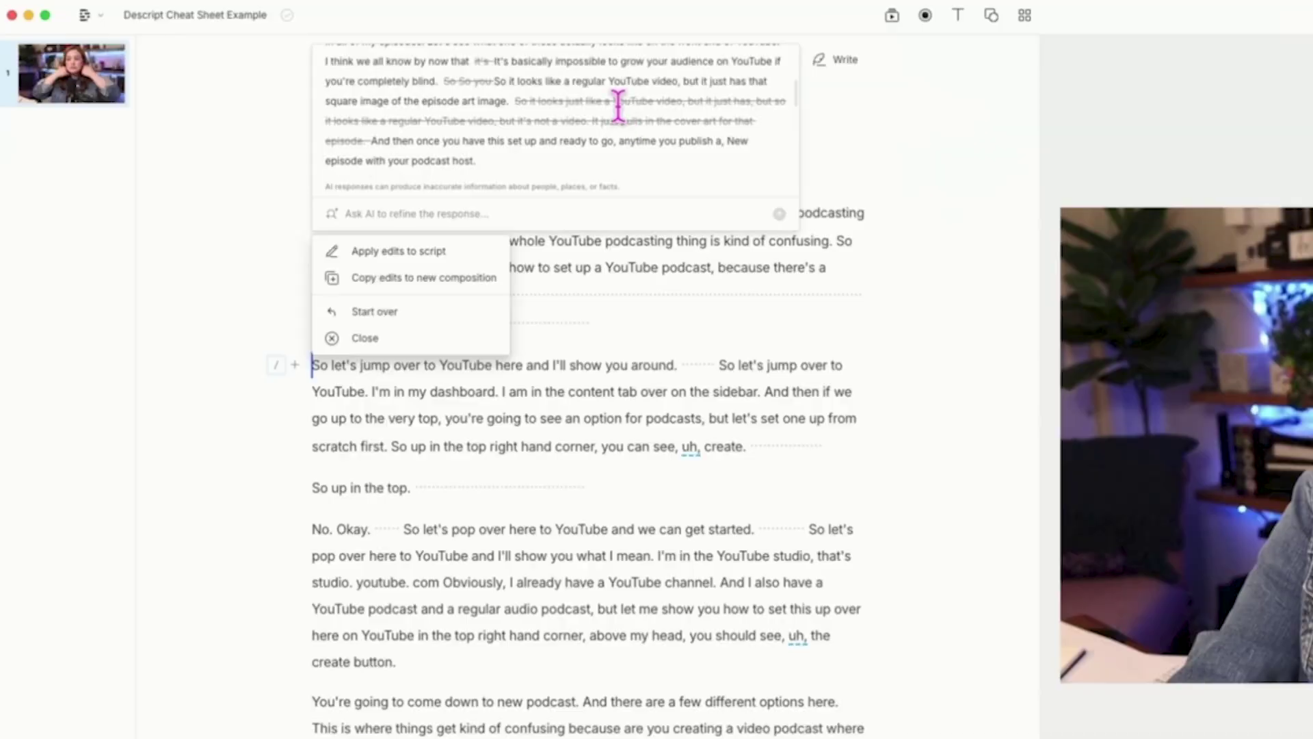
Copy the AI edits to a new composition and select the silent gap on its first line
{"action": "left_click", "coordinate": [421, 277]}
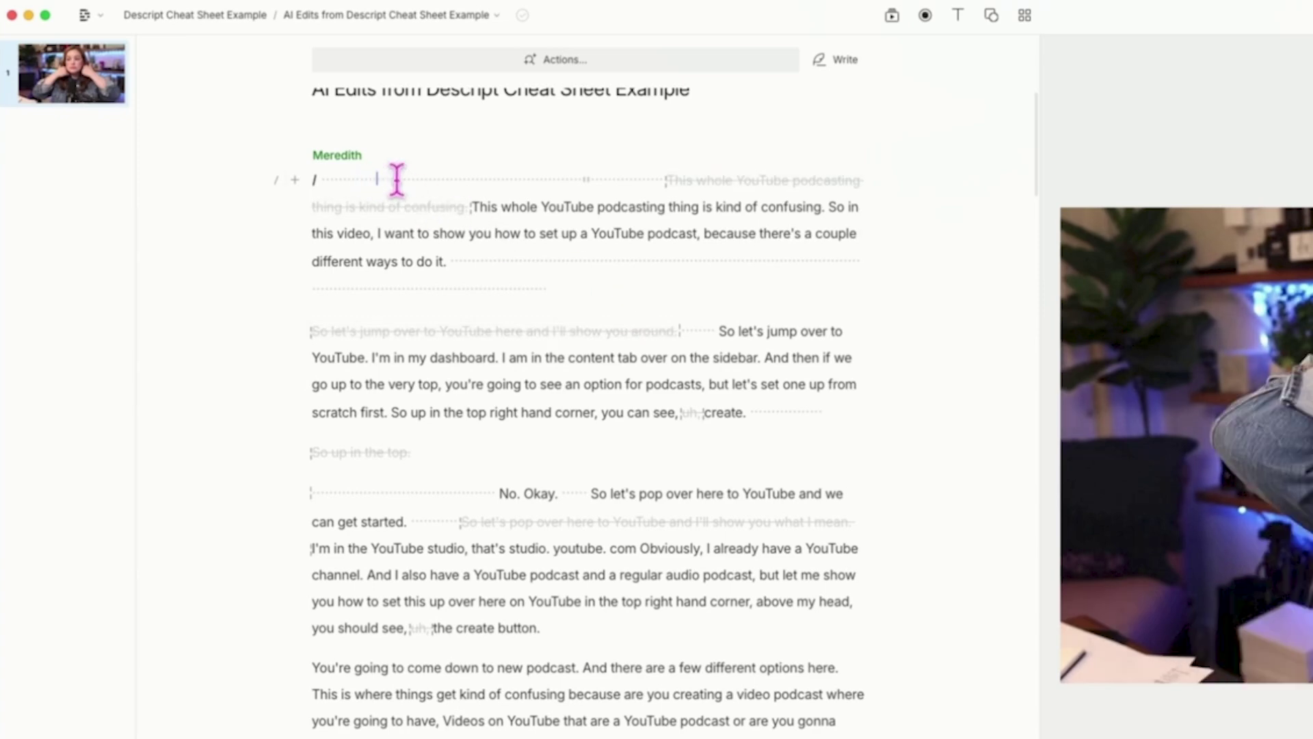
{"action": "left_click_drag", "start_coordinate": [274, 171], "coordinate": [372, 171]}
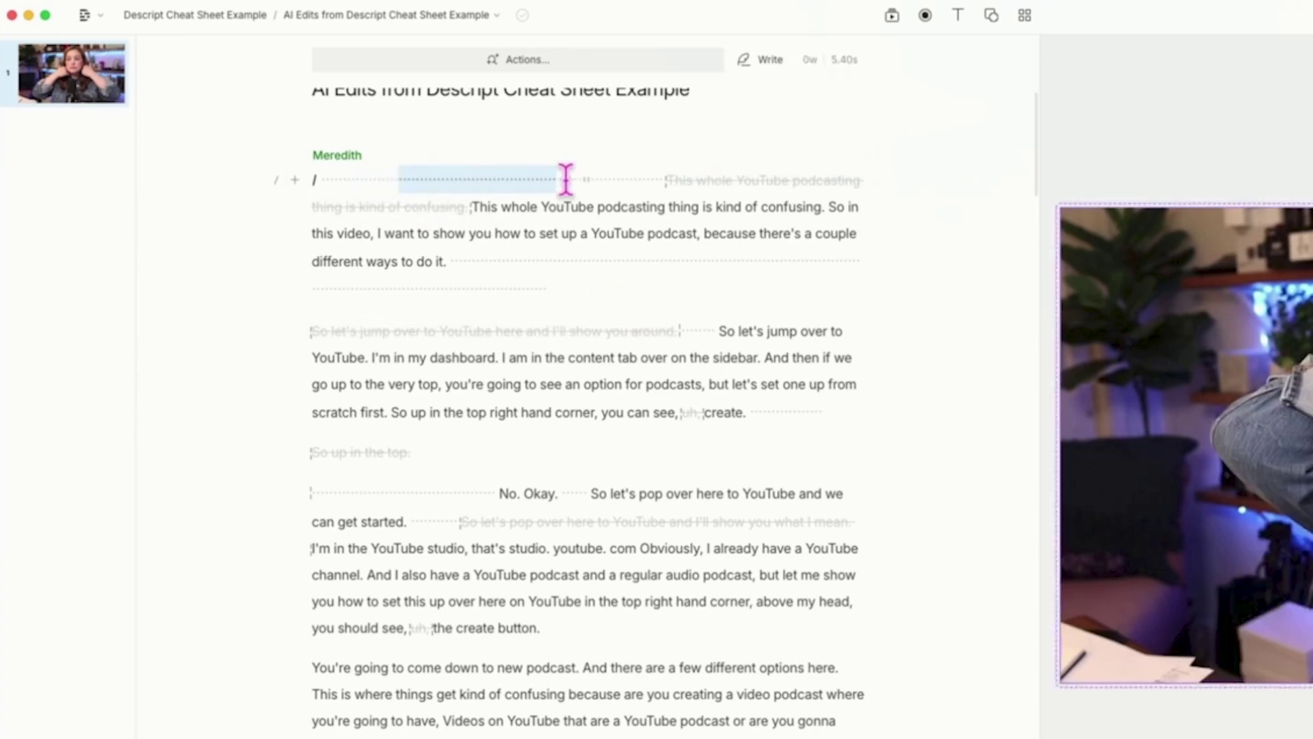
{"action": "left_click_drag", "start_coordinate": [566, 179], "coordinate": [656, 182]}
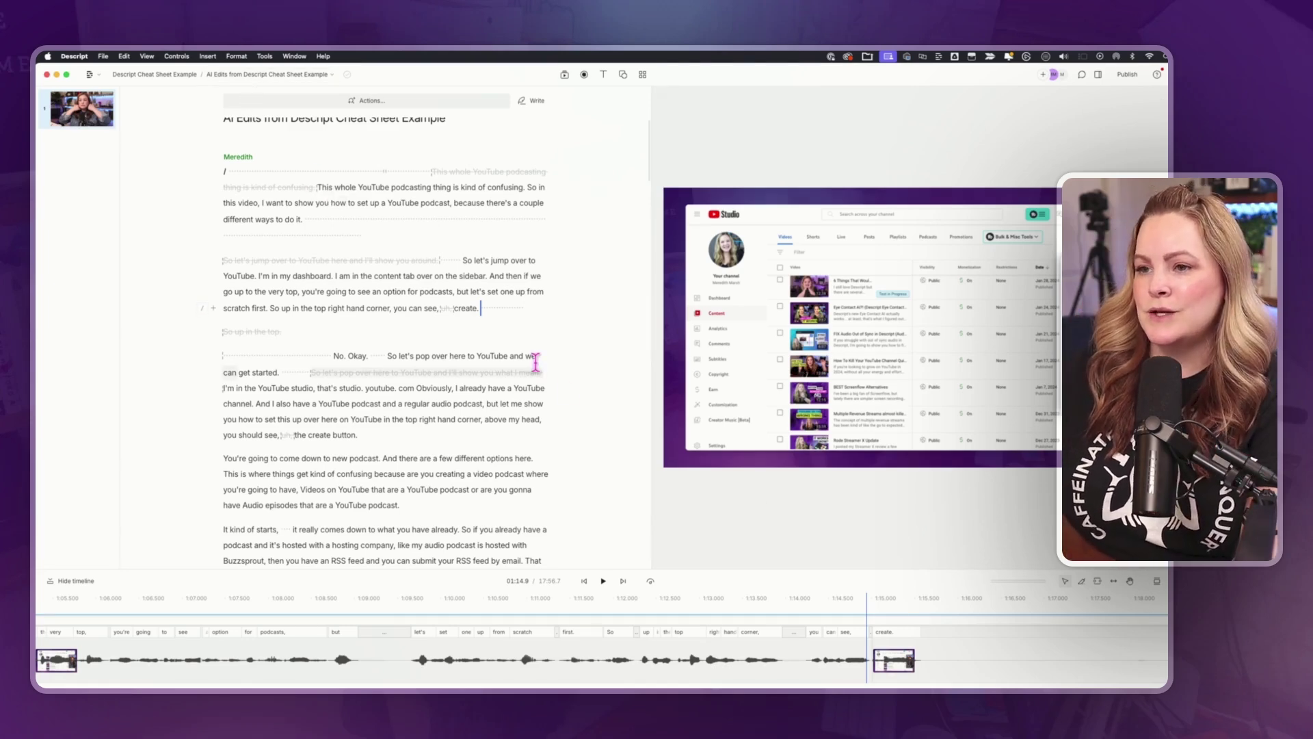
{"action": "scroll", "coordinate": [537, 362], "scroll_direction": "up", "scroll_amount": 1}
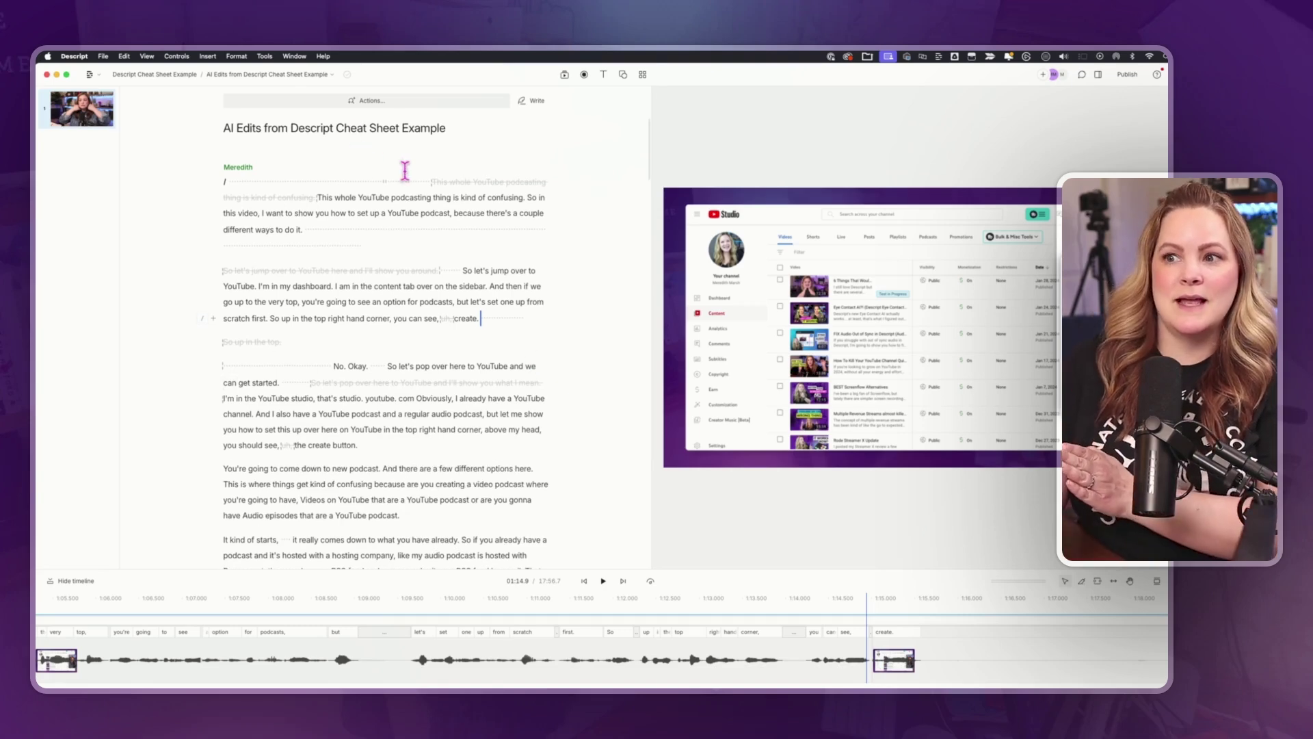
{"action": "left_click", "coordinate": [373, 100]}
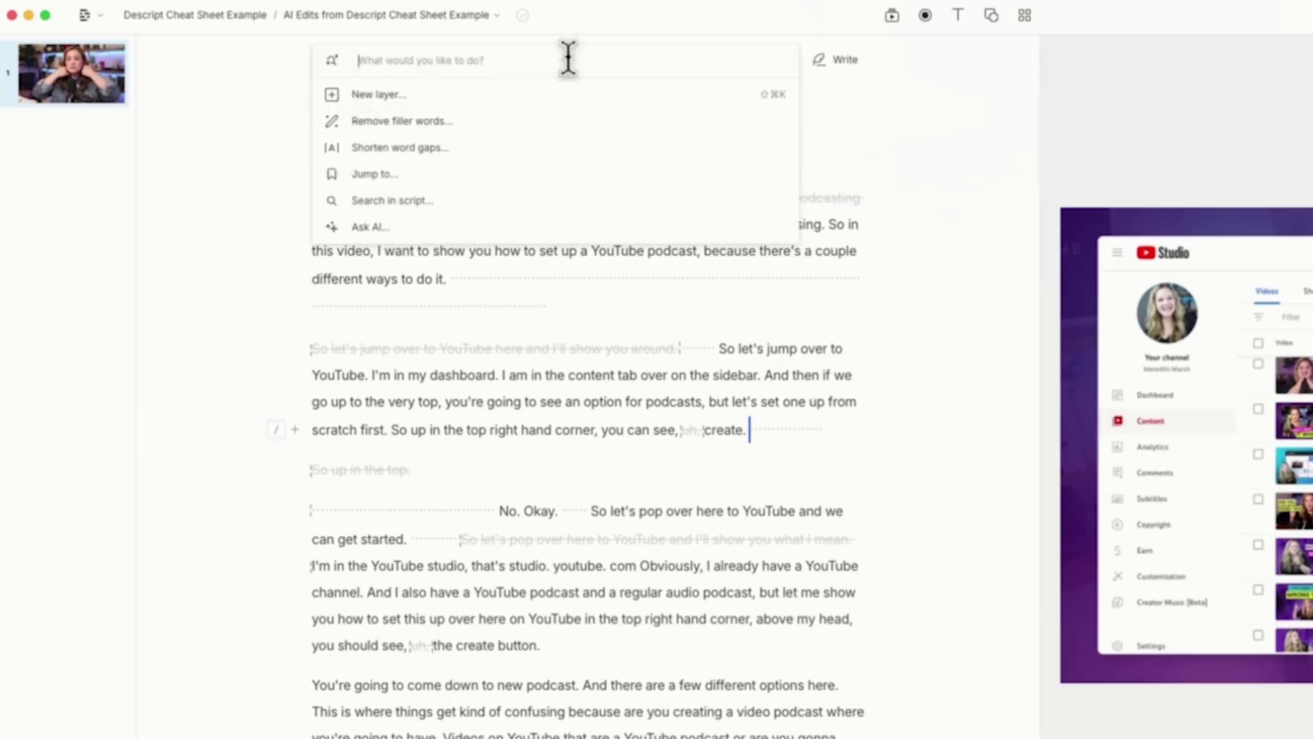
Use Shorten word gaps with a .5-second threshold and apply it to all gaps
{"action": "left_click", "coordinate": [446, 147]}
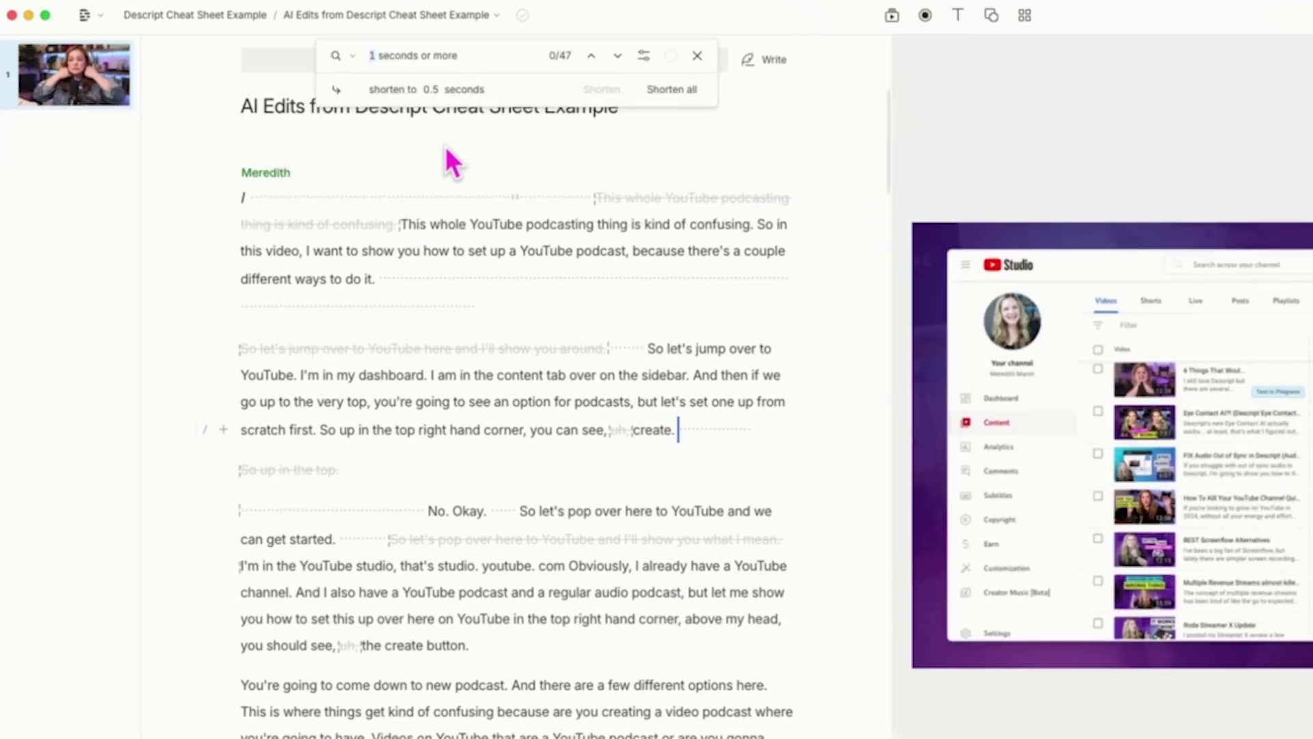
{"action": "type", "text": ".5"}
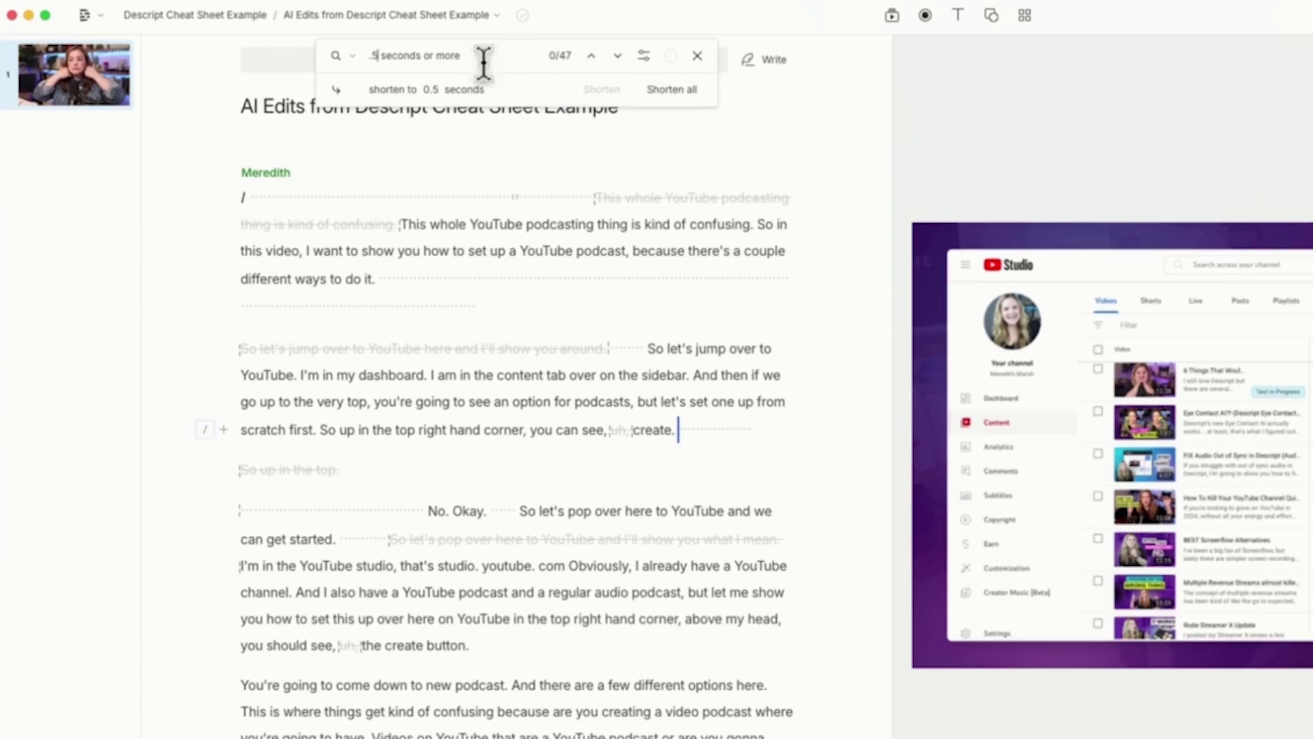
{"action": "left_click", "coordinate": [672, 93]}
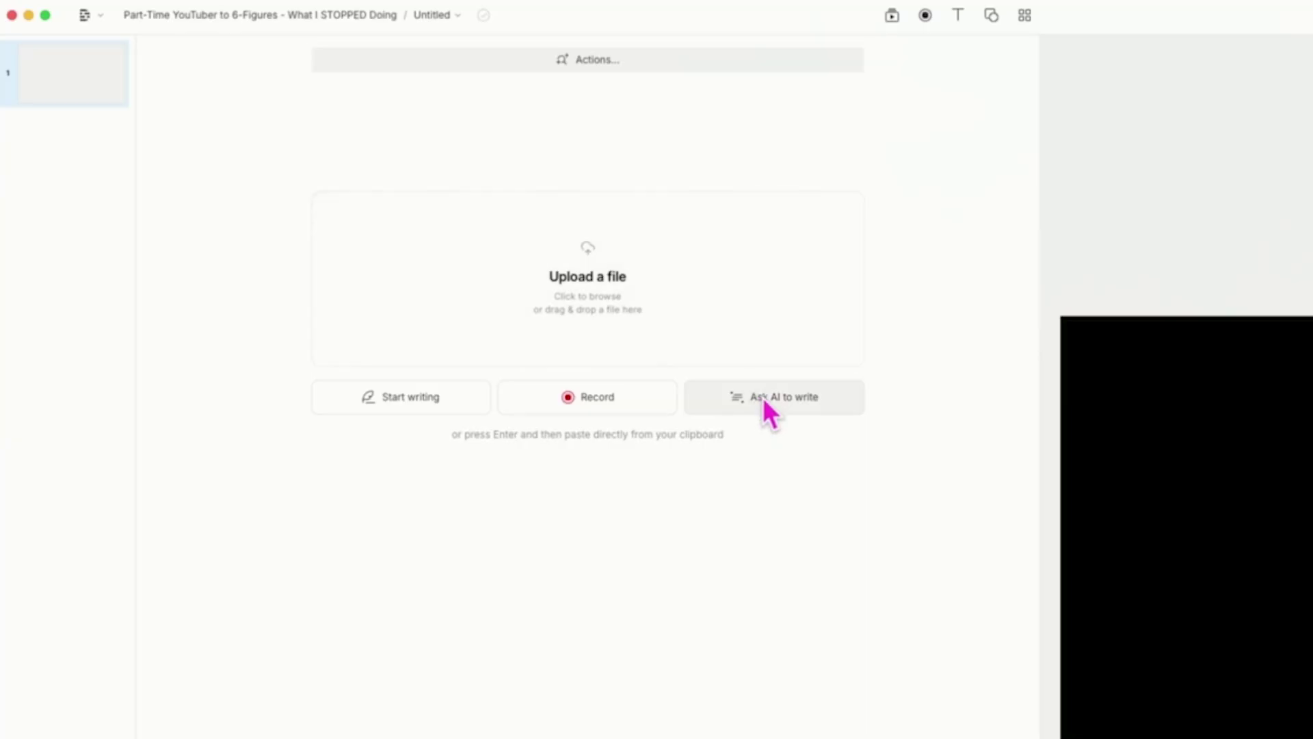
Fill the Write a script prompt: topic 'video editing tips for beginners', a creator's style, video podcast audience
{"action": "left_click", "coordinate": [762, 396]}
{"action": "left_click", "coordinate": [361, 94]}
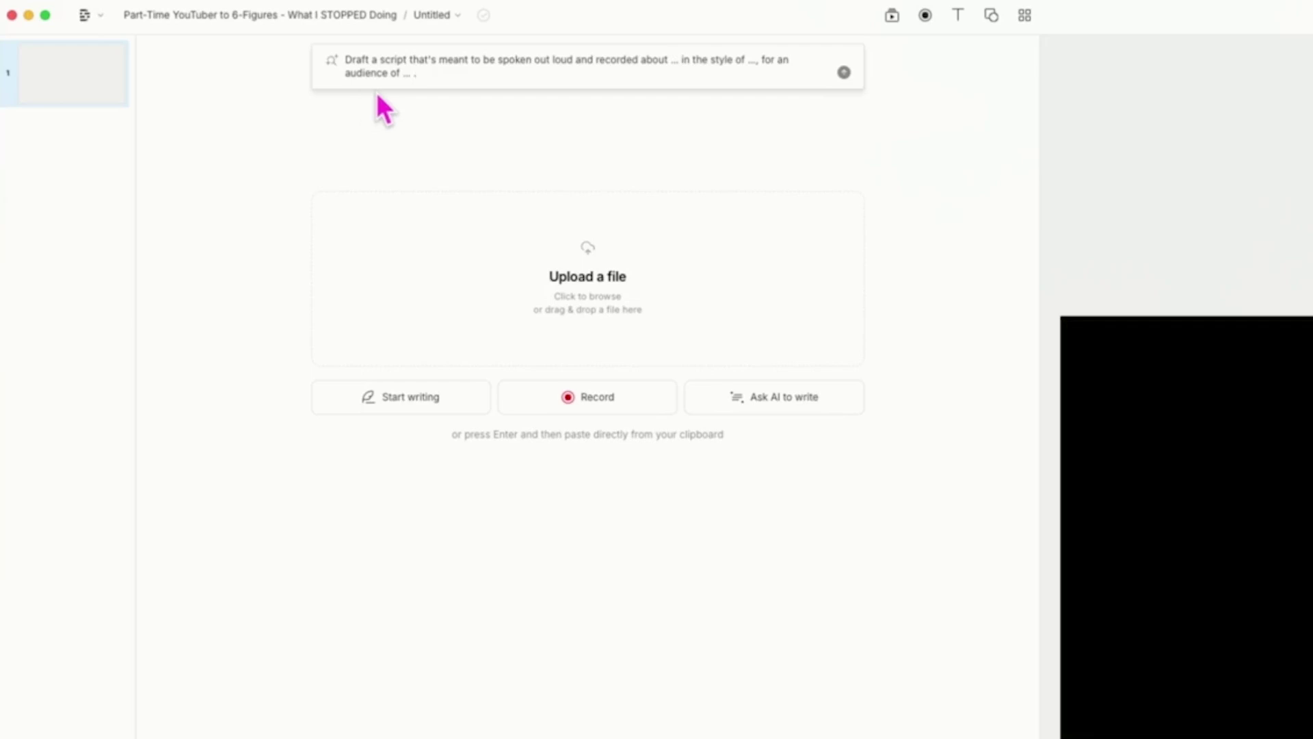
{"action": "key", "text": "Tab"}
{"action": "type", "text": "video editing tips fo"}
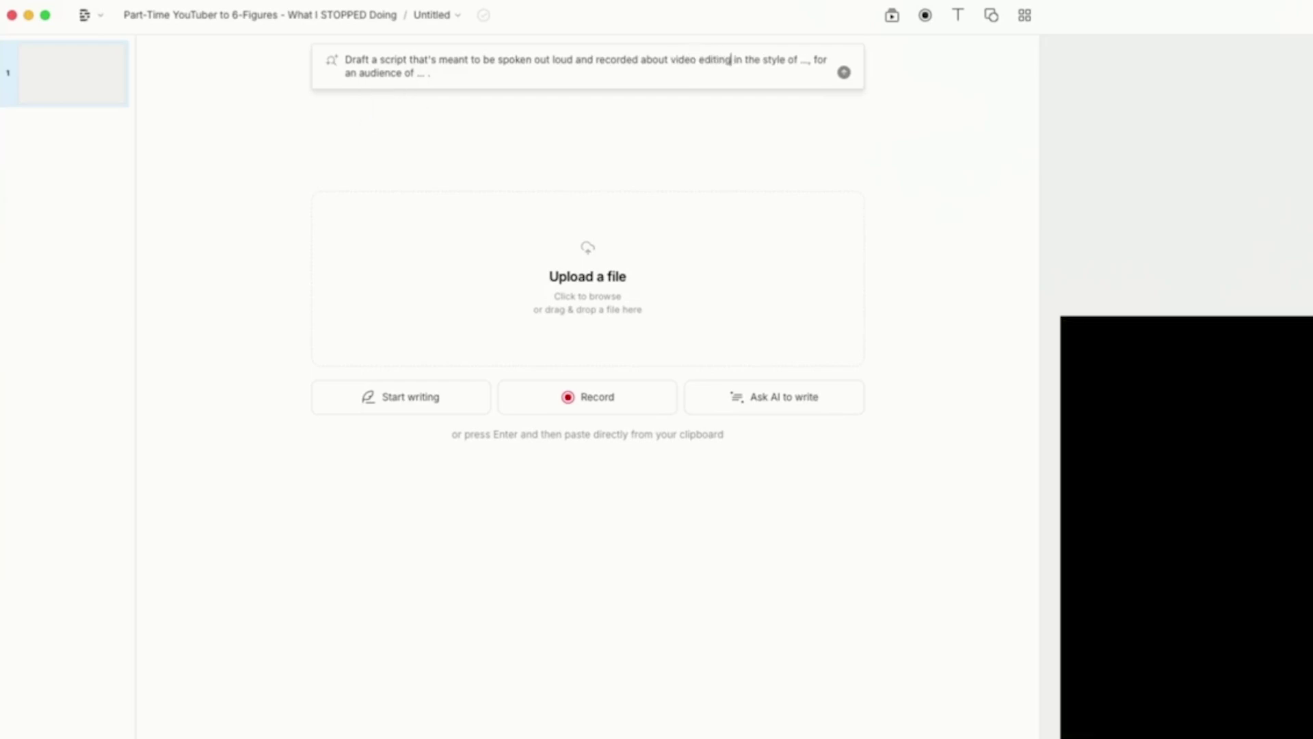
{"action": "type", "text": "r beginners"}
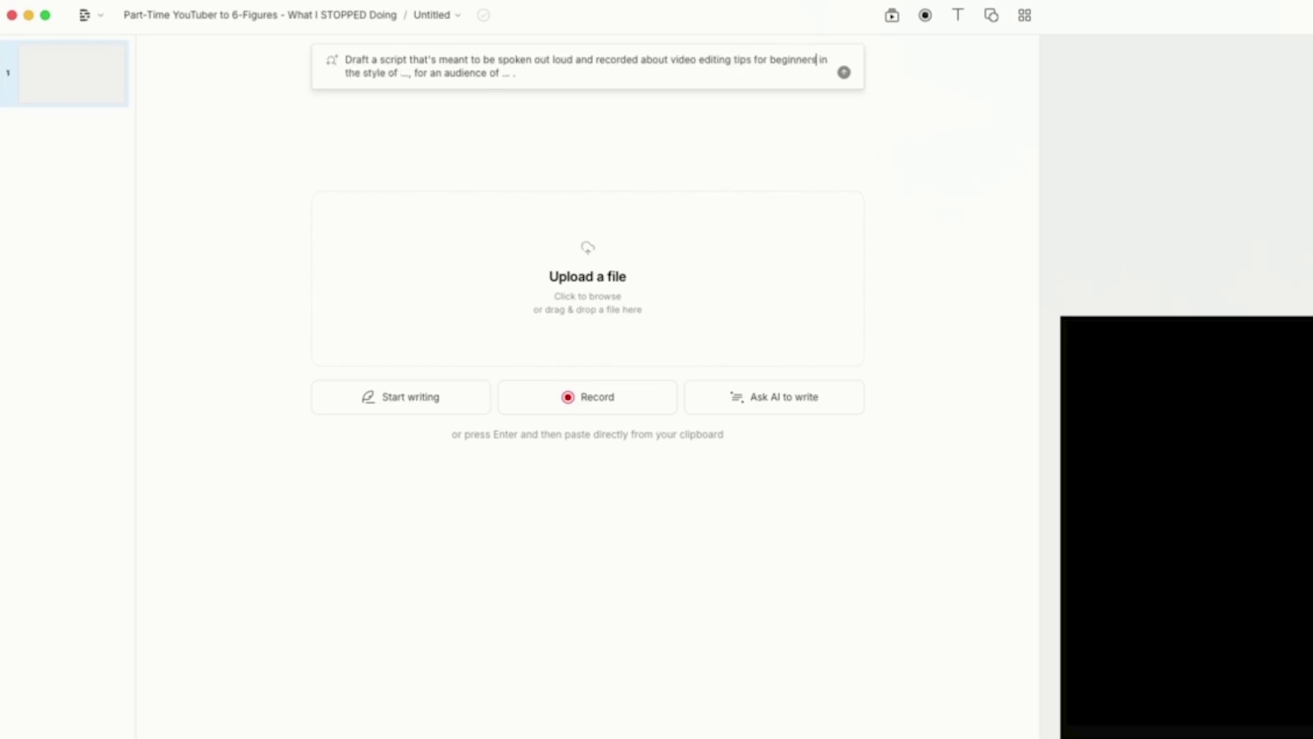
{"action": "key", "text": "Tab"}
{"action": "type", "text": "m"}
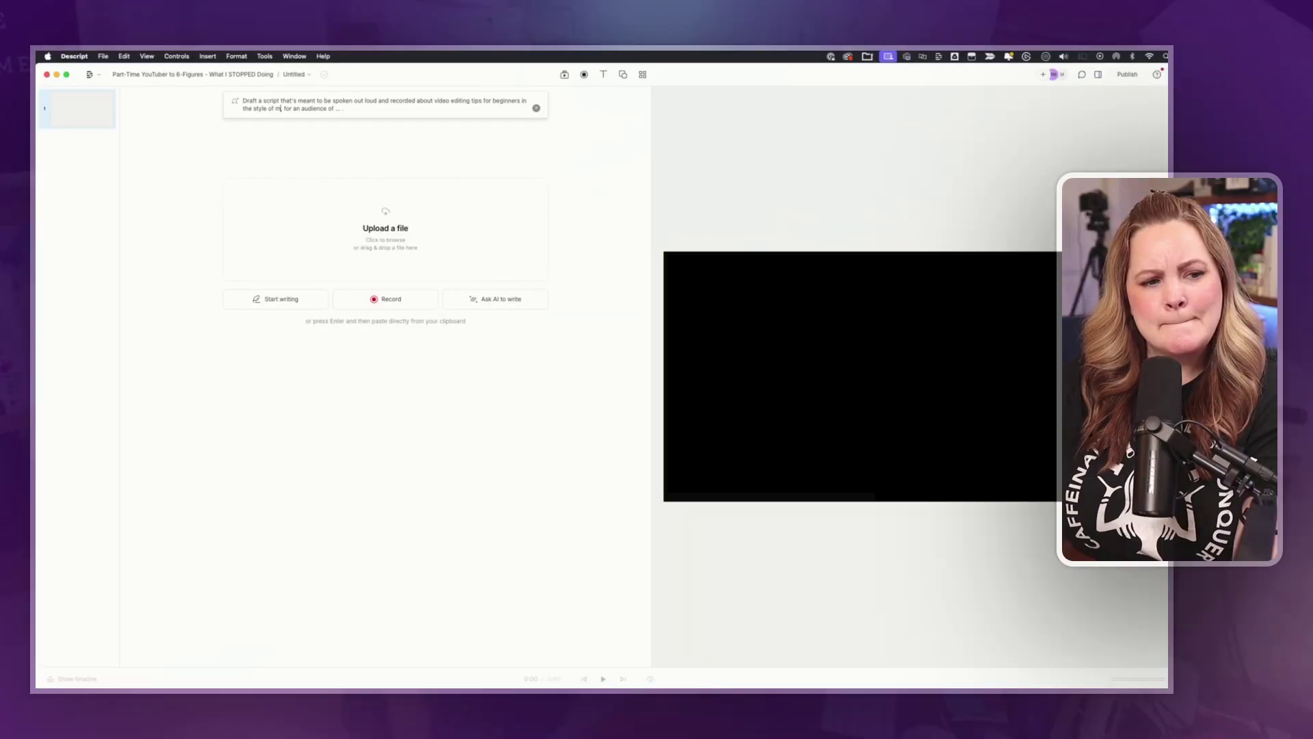
{"action": "type", "text": "eredith marsh"}
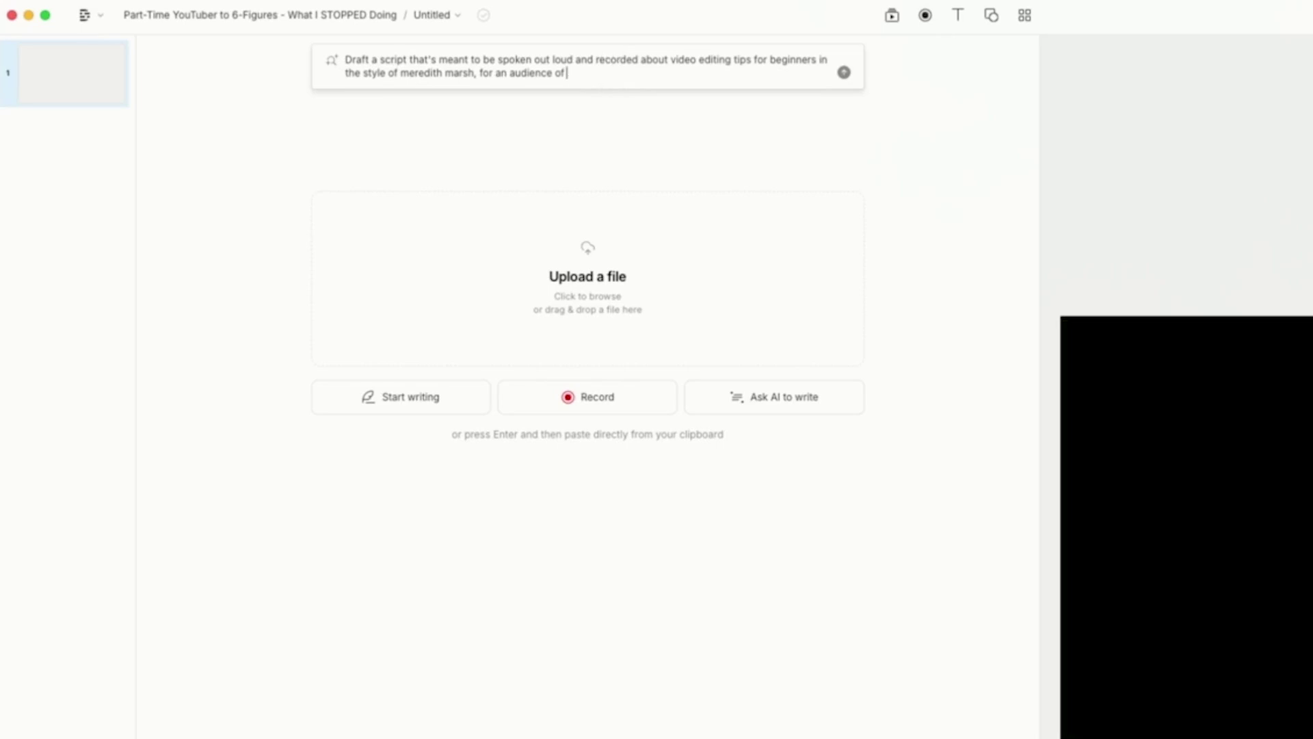
{"action": "type", "text": "ew video"}
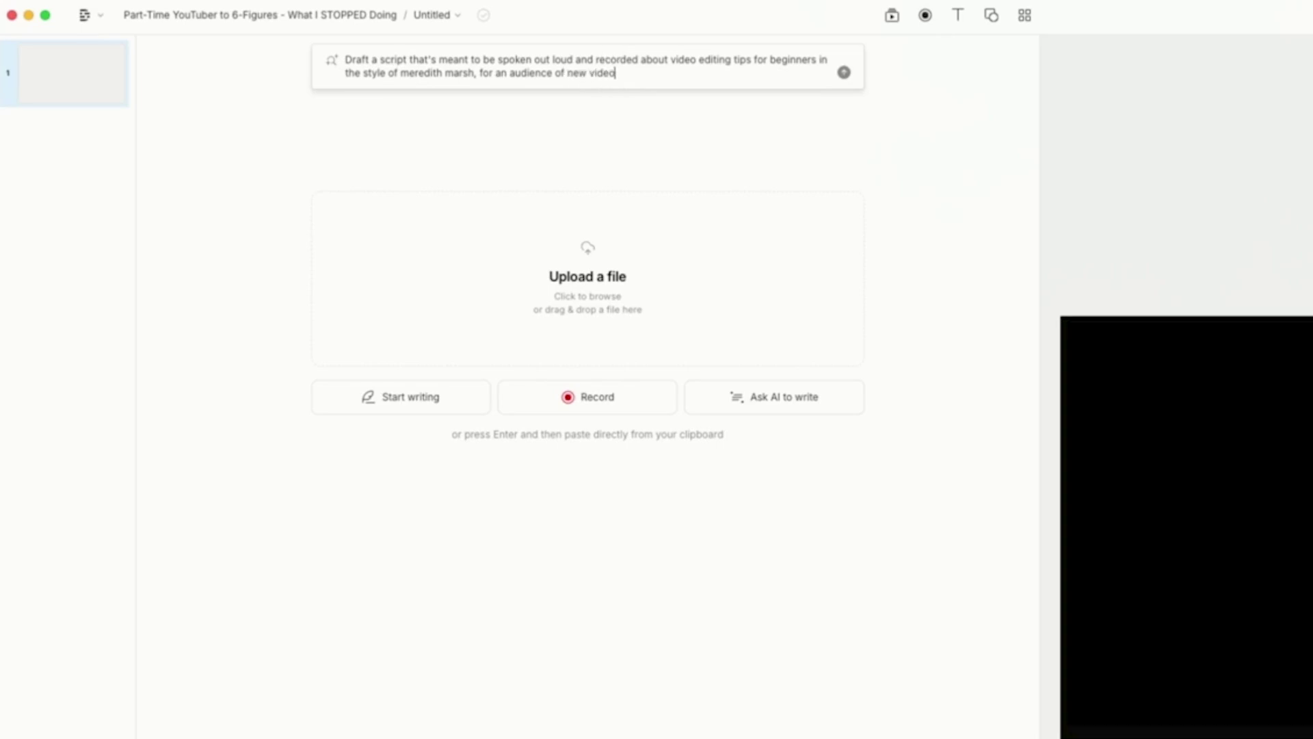
{"action": "type", "text": " podcast creat"}
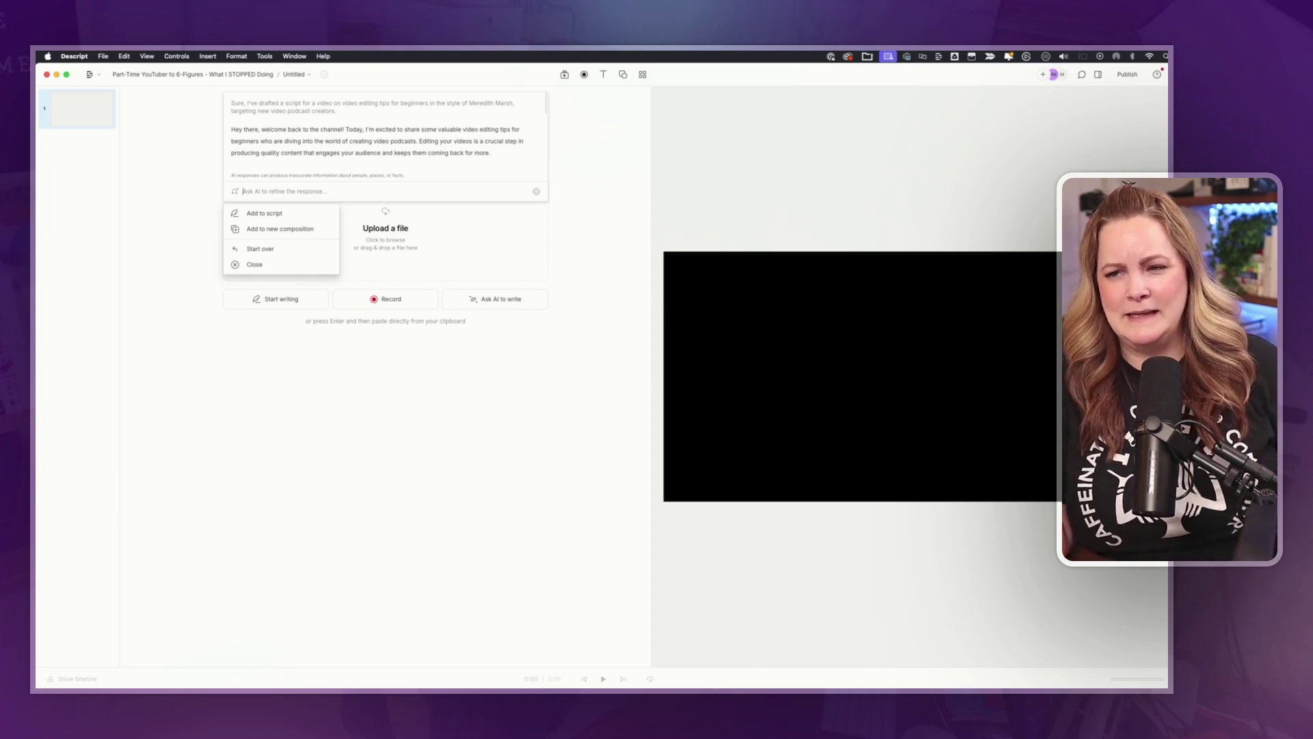
Add the AI-drafted video editing tips script to the untitled composition
{"action": "left_click", "coordinate": [277, 214]}
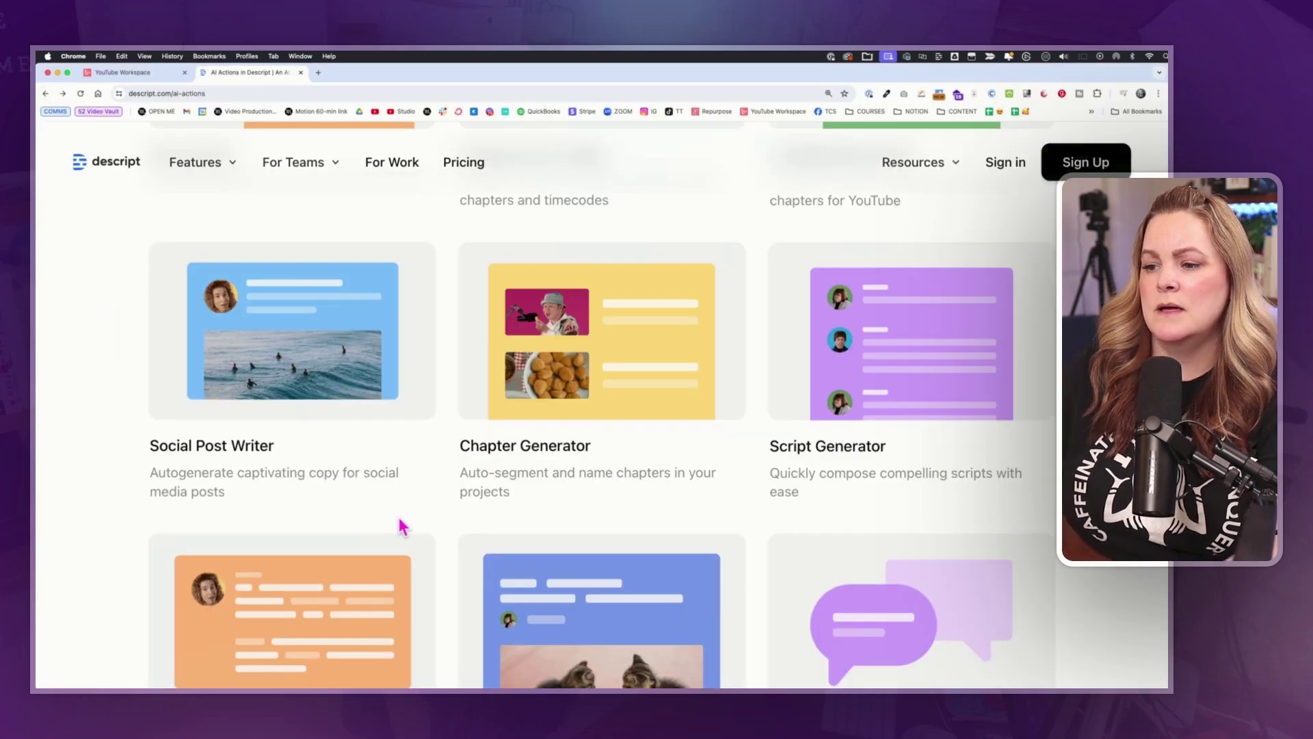
Scroll the descript.com AI actions page down to the Script Rewriter card
{"action": "scroll", "coordinate": [402, 527], "scroll_direction": "down", "scroll_amount": 5}
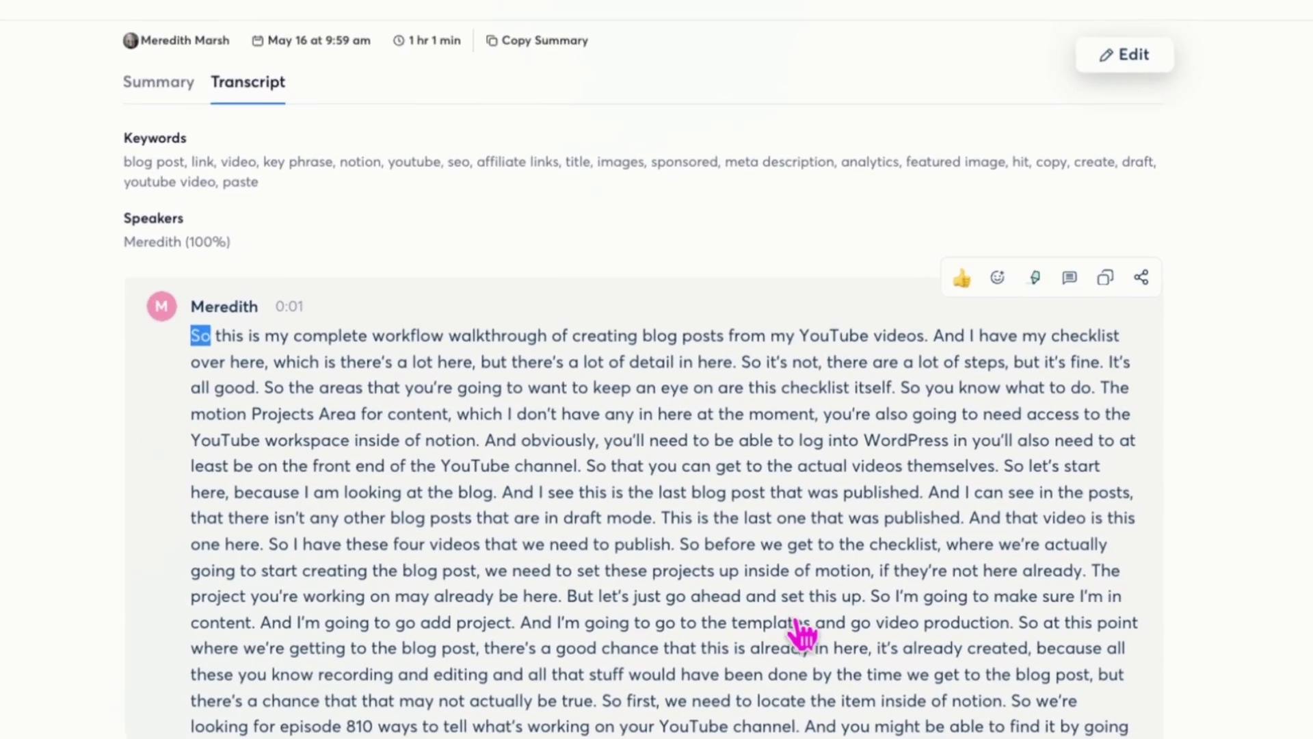
Show the Otter recording's Summary, select the summary text, and scroll down to the Outline
{"action": "scroll", "coordinate": [621, 537], "scroll_direction": "down", "scroll_amount": 2}
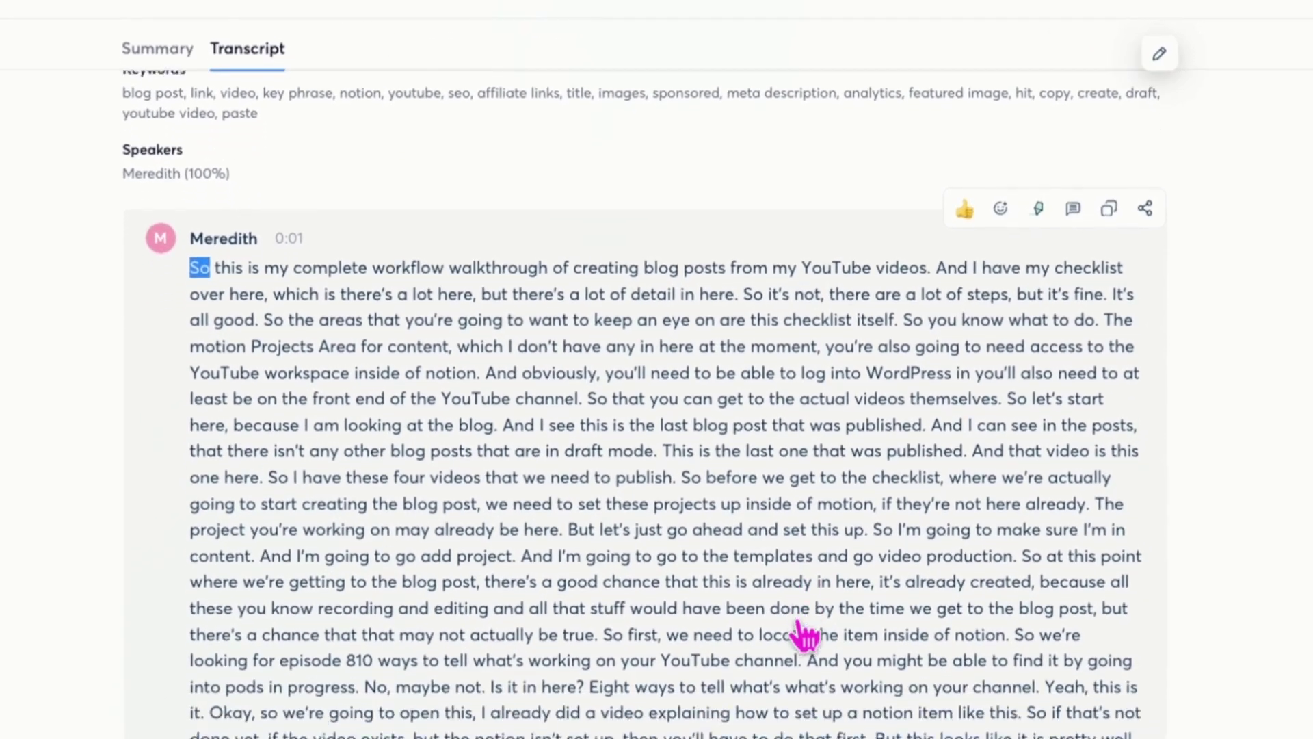
{"action": "scroll", "coordinate": [805, 636], "scroll_direction": "down", "scroll_amount": 2}
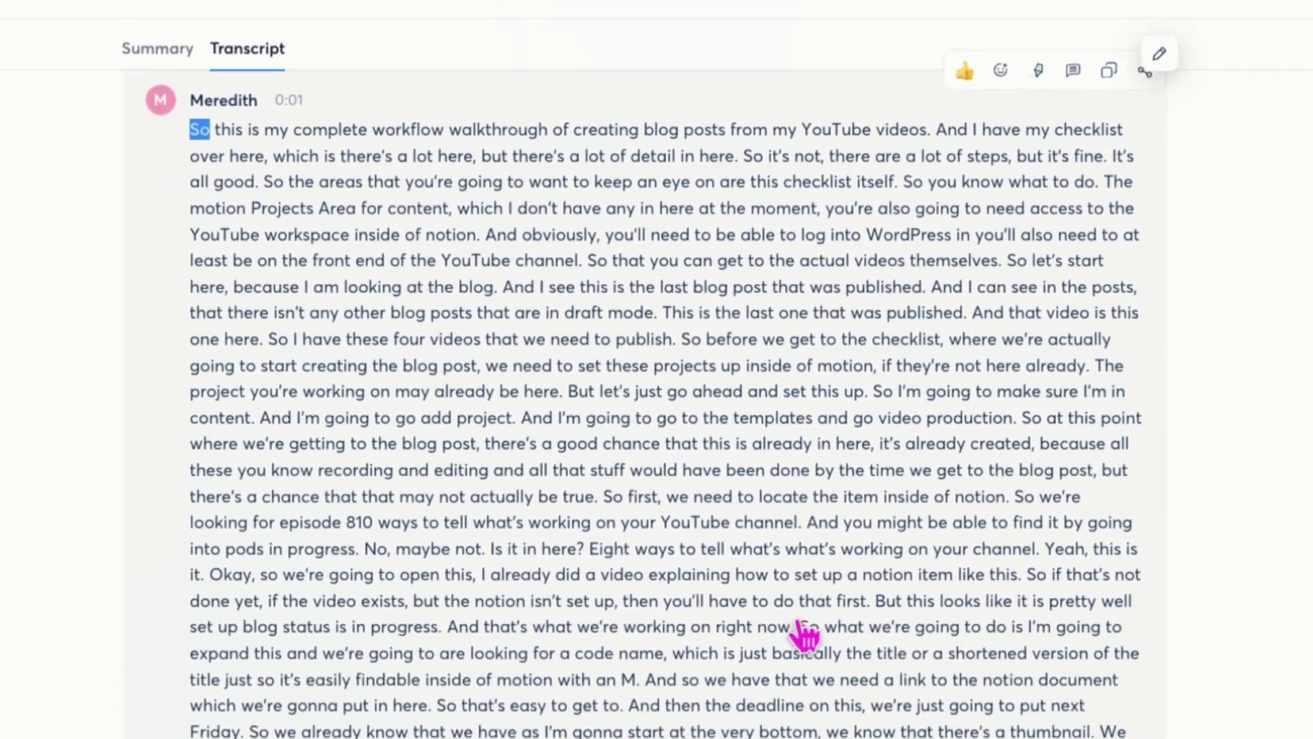
{"action": "scroll", "coordinate": [805, 636], "scroll_direction": "down", "scroll_amount": 3}
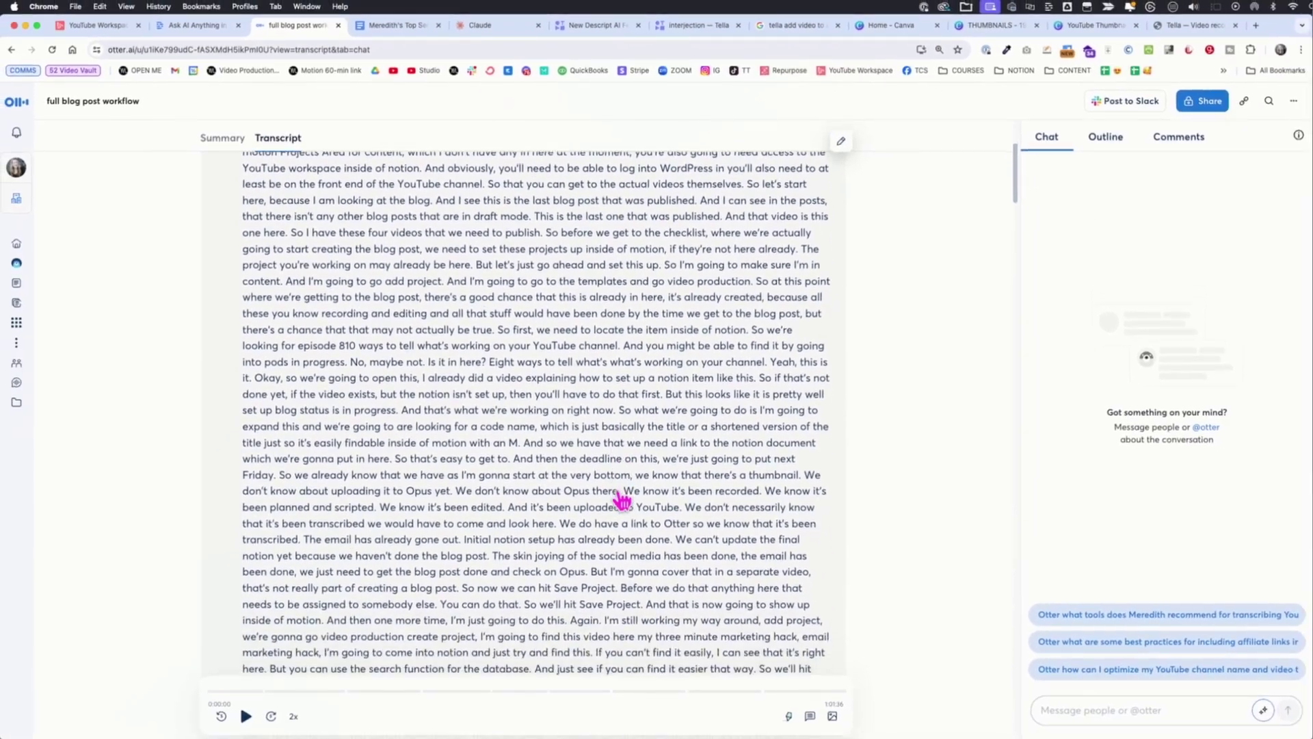
{"action": "left_click", "coordinate": [220, 138]}
{"action": "left_click_drag", "start_coordinate": [202, 238], "coordinate": [537, 304]}
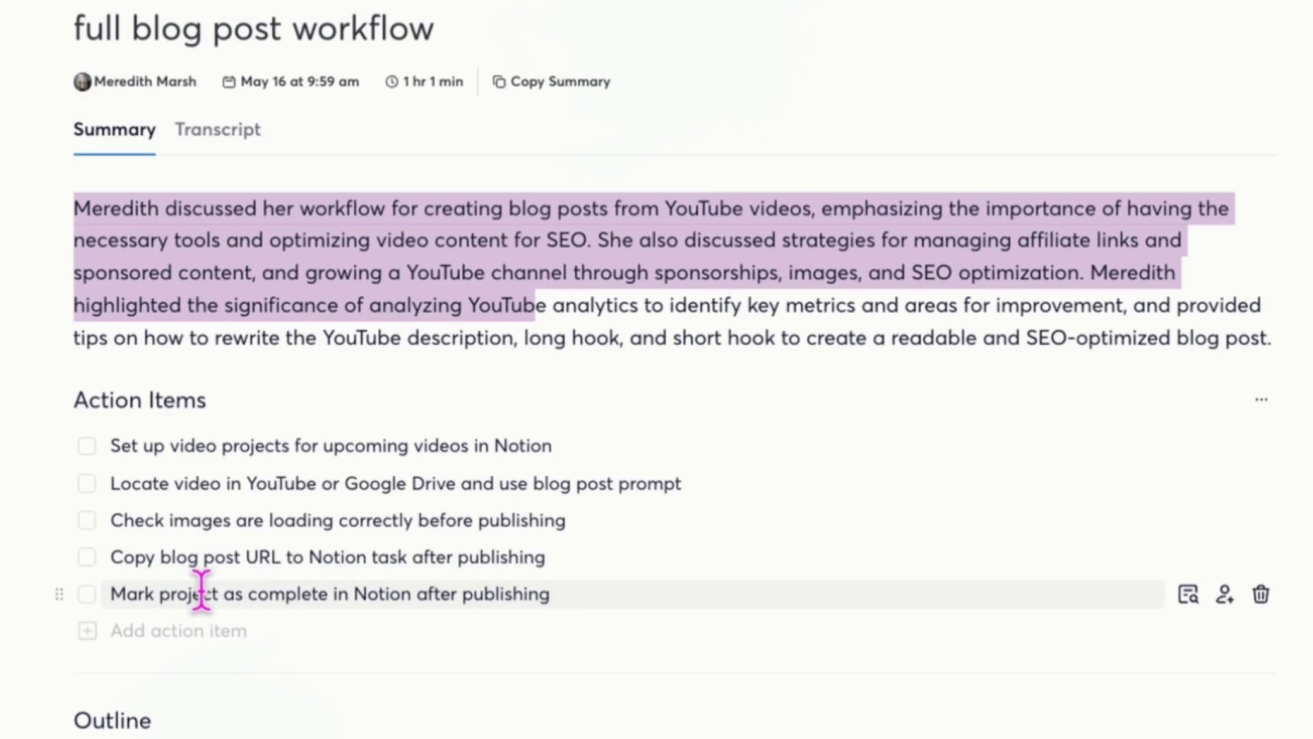
{"action": "scroll", "coordinate": [221, 633], "scroll_direction": "down", "scroll_amount": 5}
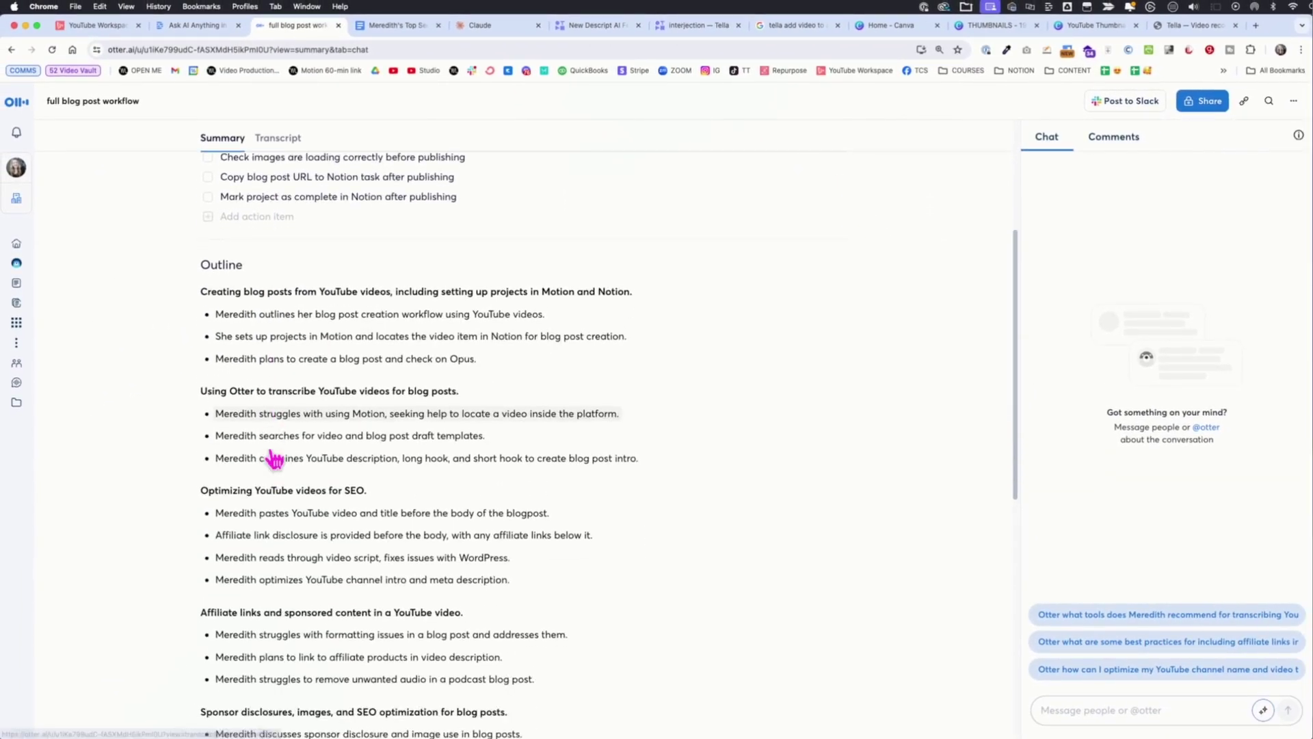
{"action": "scroll", "coordinate": [275, 459], "scroll_direction": "down", "scroll_amount": 3}
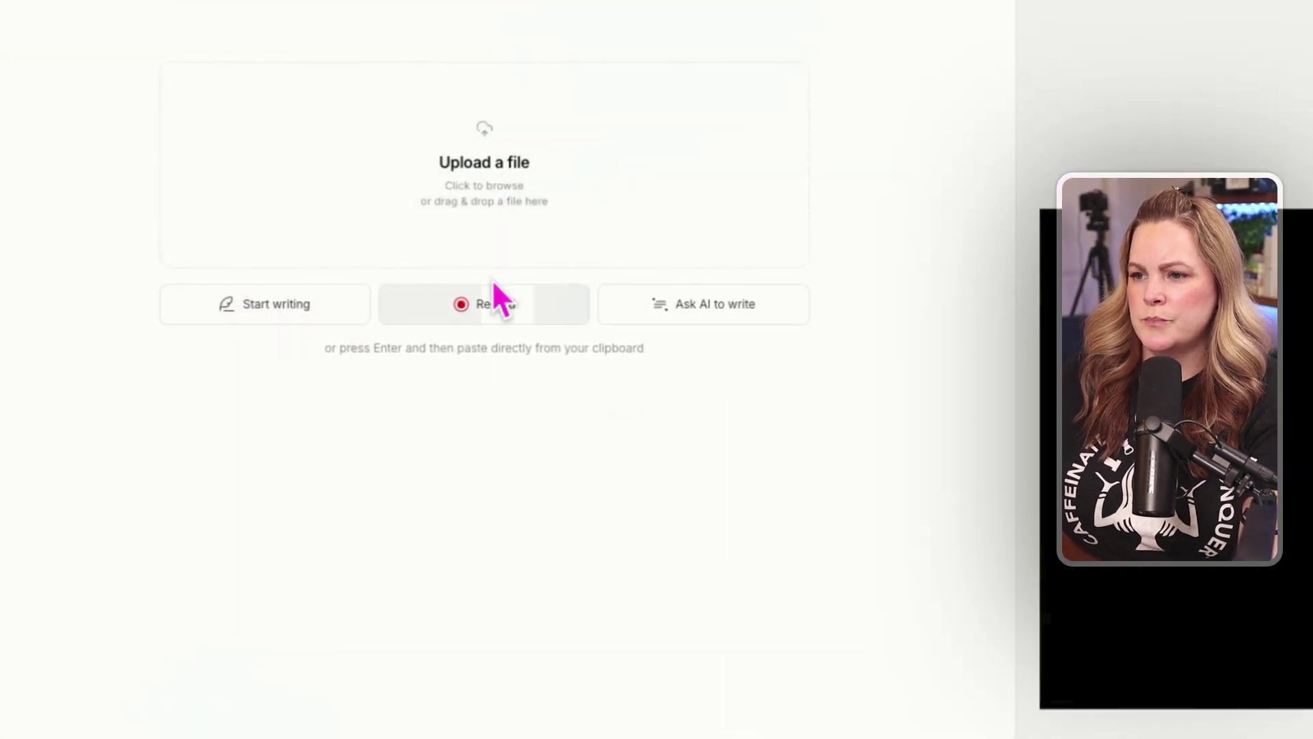
Start a blank script in the Untitled composition for the blog workflow transcript and its AI rewrite
{"action": "left_click", "coordinate": [279, 307]}
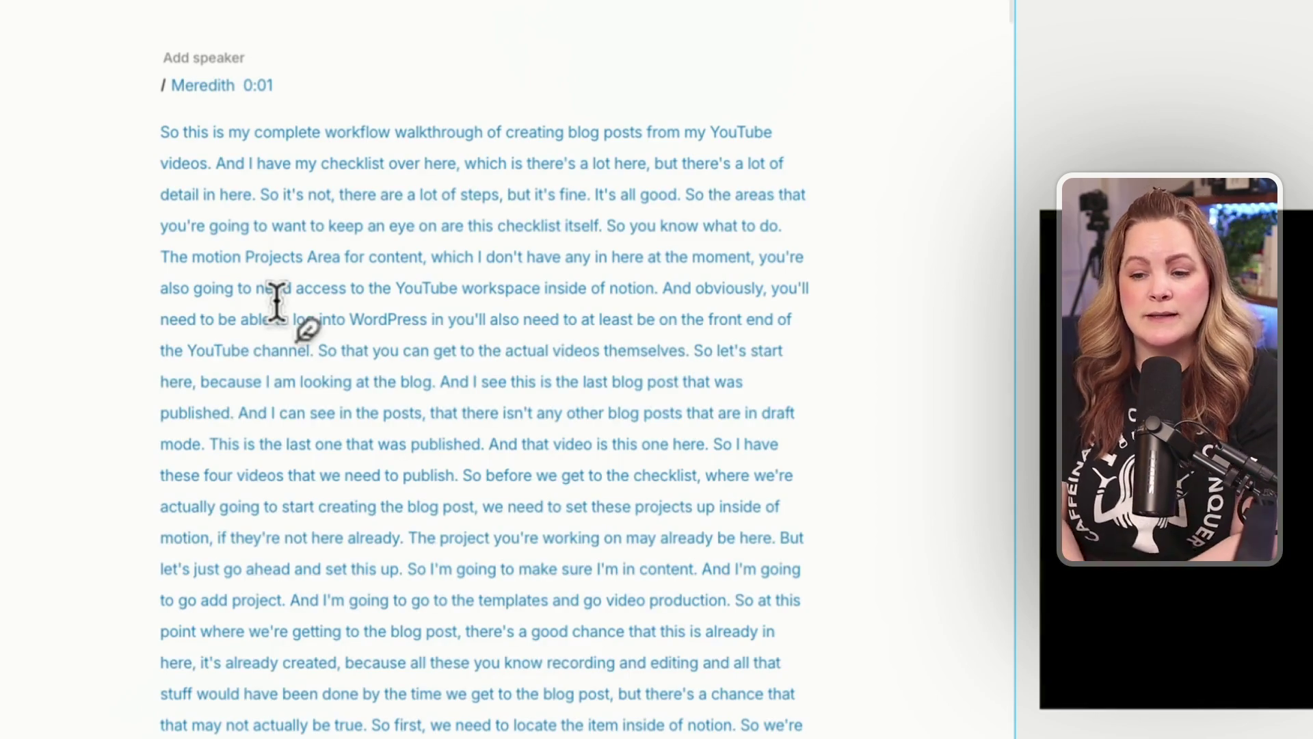
{"action": "scroll", "coordinate": [276, 301], "scroll_direction": "down", "scroll_amount": 20}
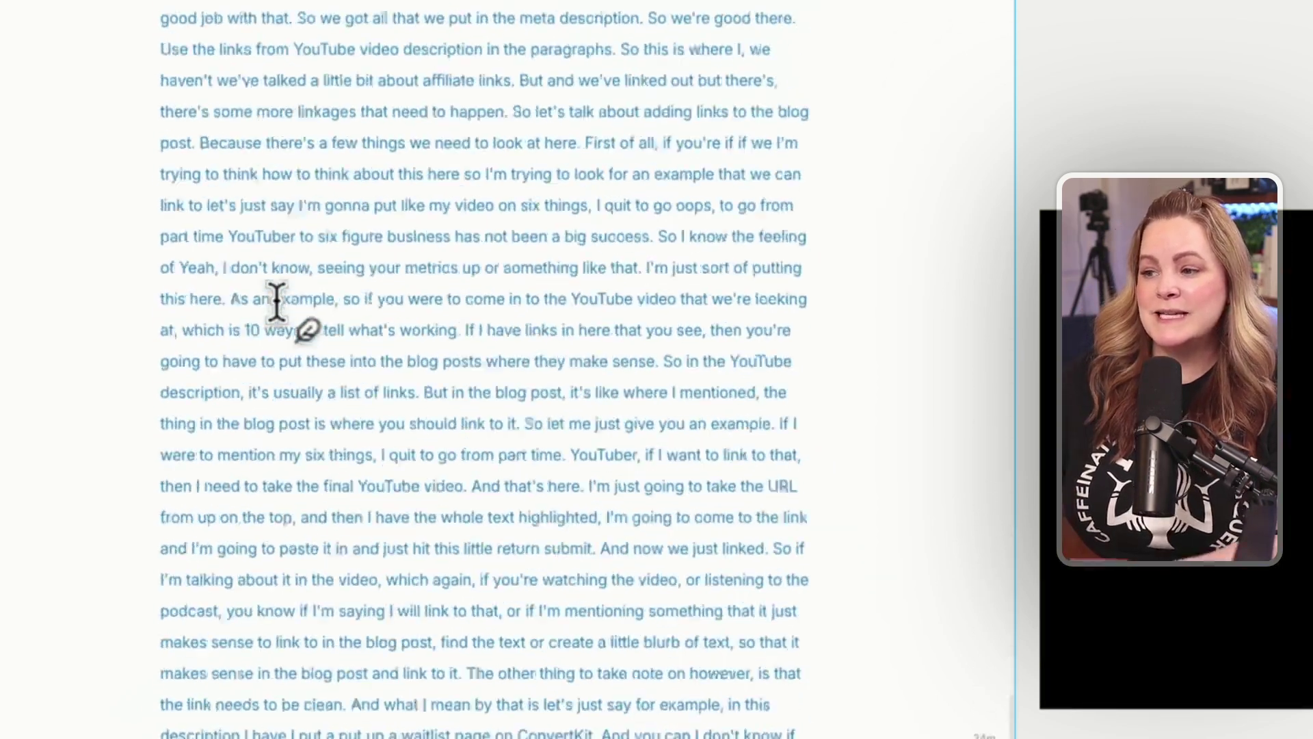
{"action": "scroll", "coordinate": [280, 298], "scroll_direction": "down", "scroll_amount": 15}
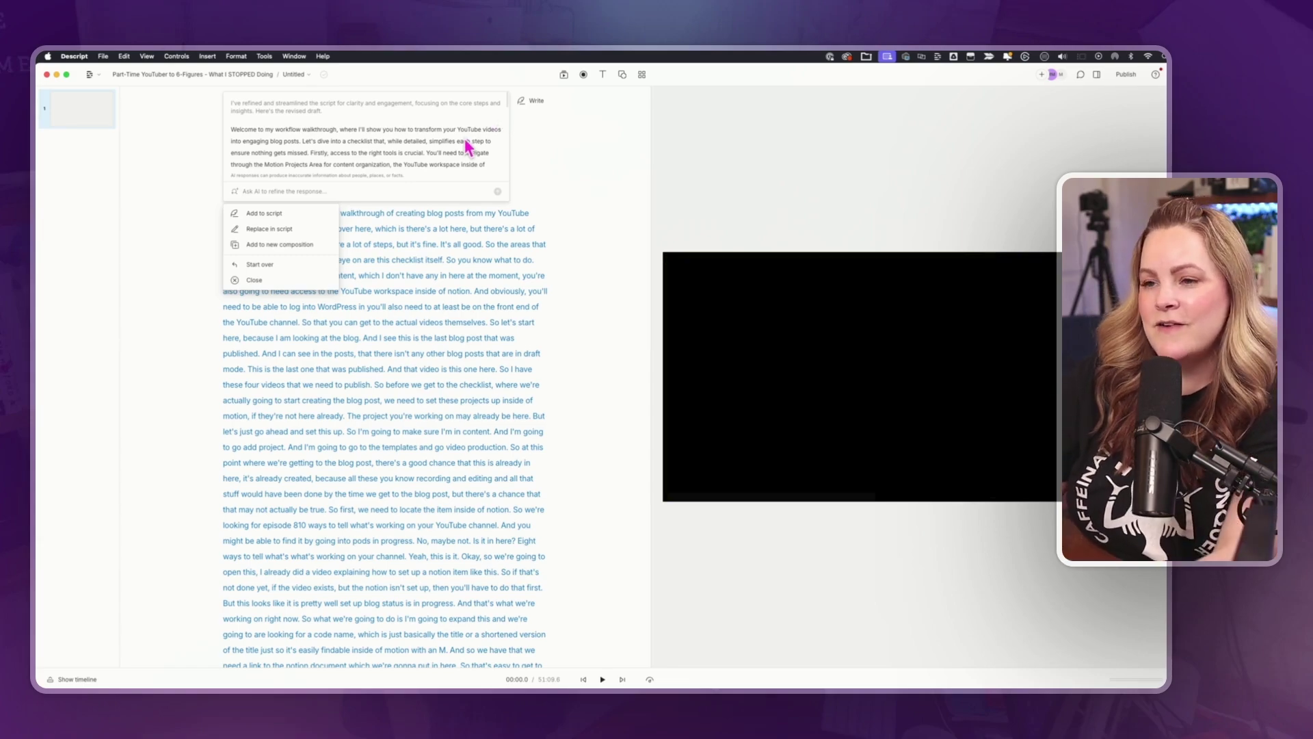
Replace the script with the AI-written blog post draft and review it
{"action": "scroll", "coordinate": [438, 147], "scroll_direction": "down", "scroll_amount": 10}
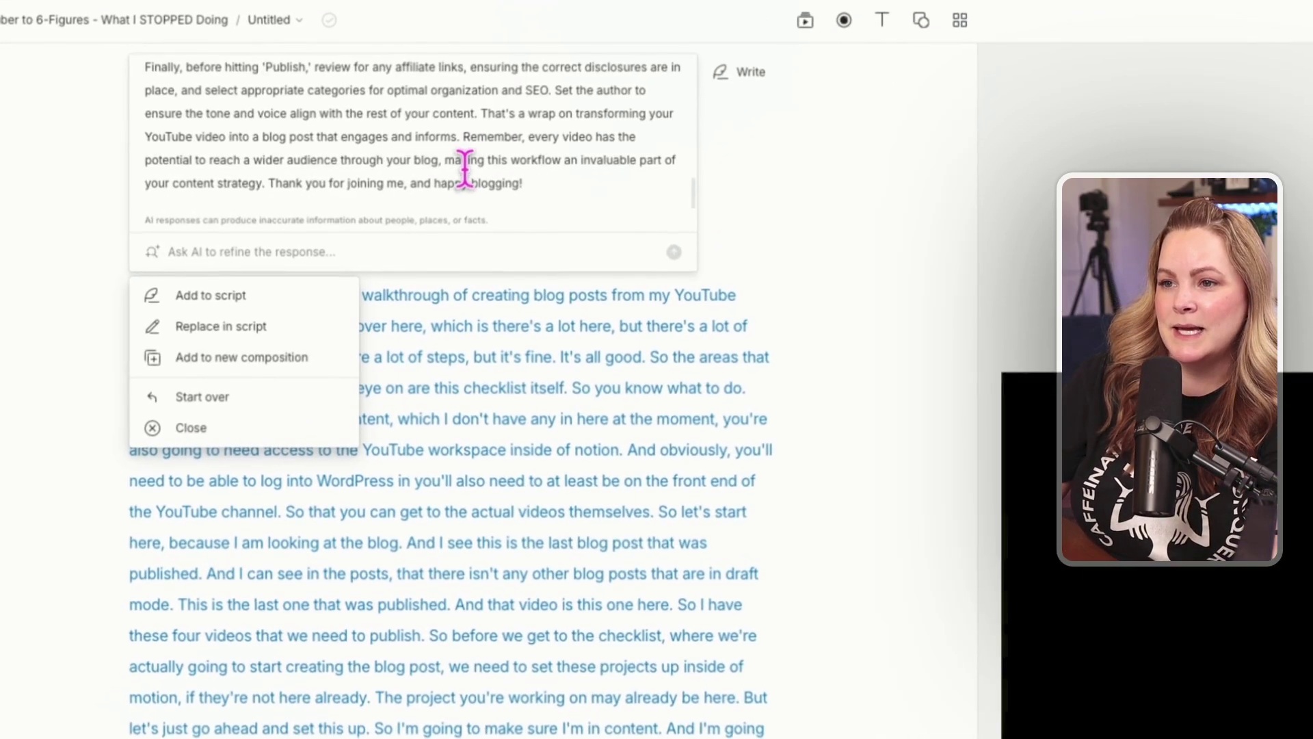
{"action": "scroll", "coordinate": [469, 188], "scroll_direction": "up", "scroll_amount": 10}
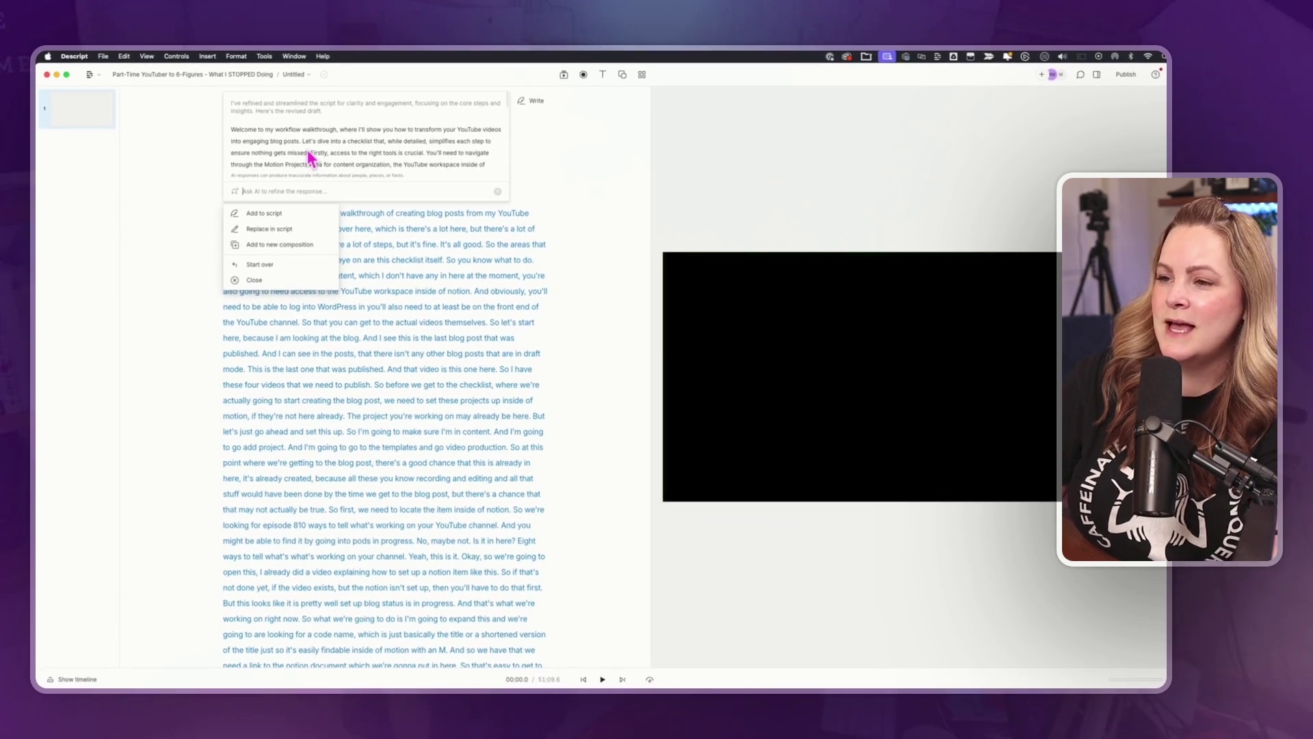
{"action": "left_click", "coordinate": [267, 231]}
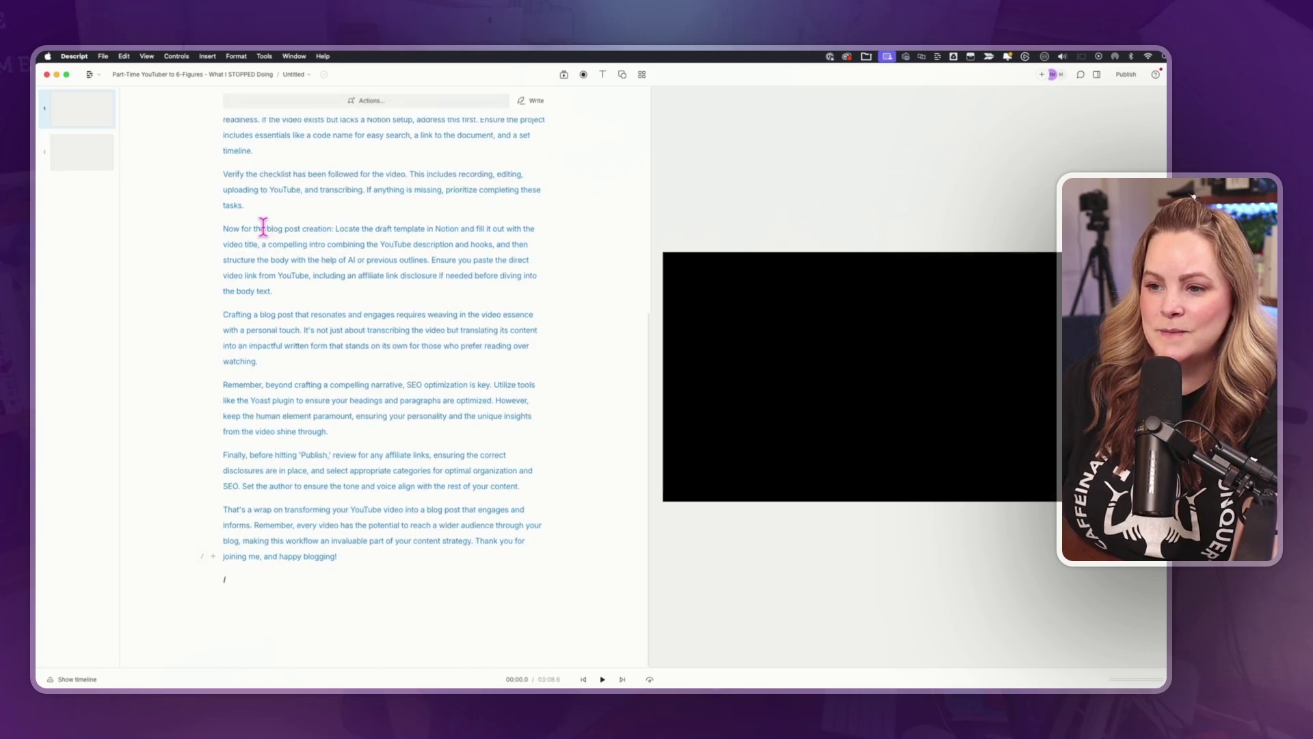
{"action": "scroll", "coordinate": [263, 227], "scroll_direction": "down", "scroll_amount": 5}
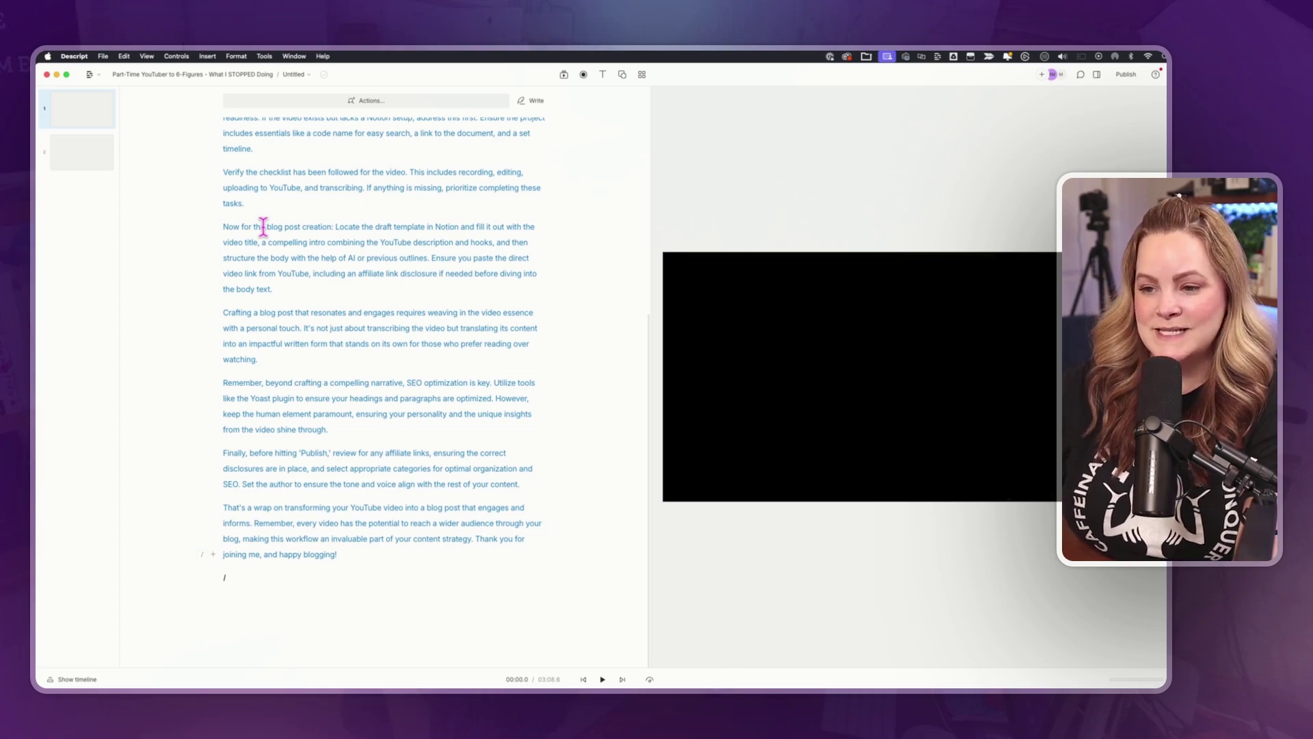
{"action": "scroll", "coordinate": [263, 227], "scroll_direction": "up", "scroll_amount": 5}
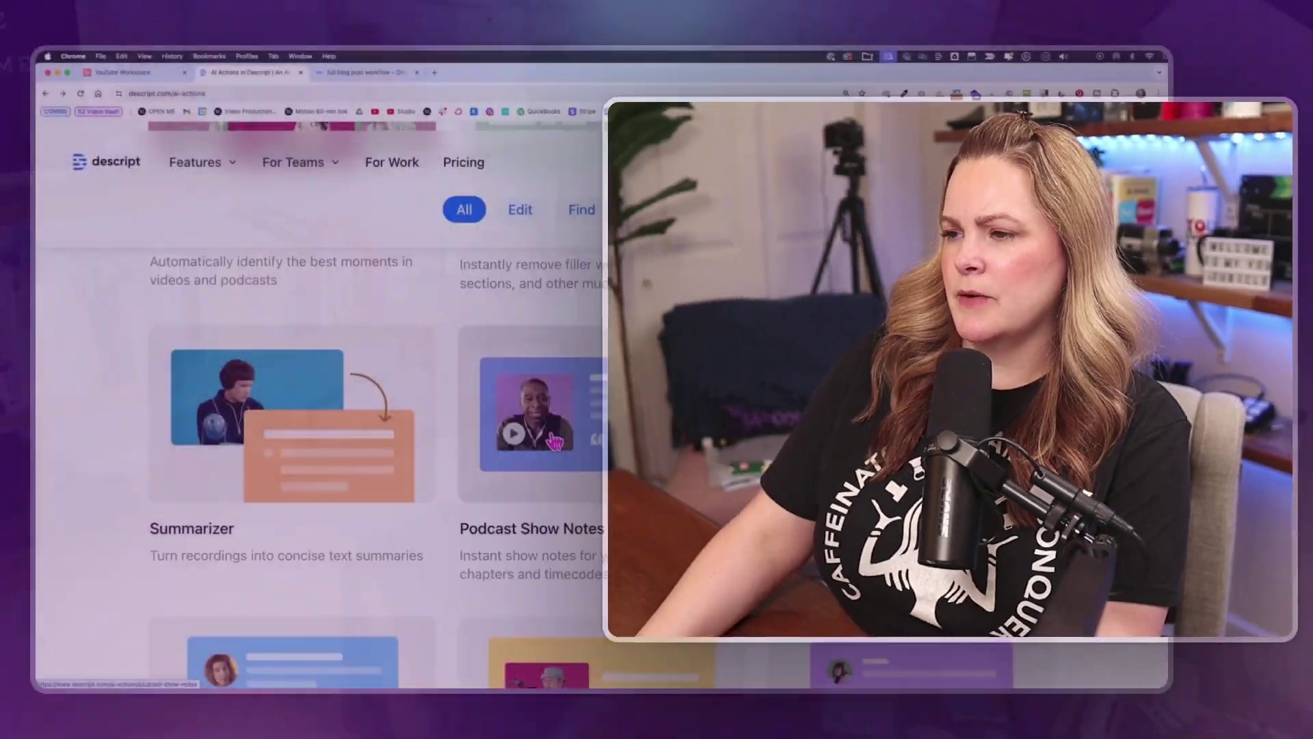
{"action": "scroll", "coordinate": [554, 441], "scroll_direction": "up", "scroll_amount": 3}
{"action": "scroll", "coordinate": [555, 441], "scroll_direction": "up", "scroll_amount": 3}
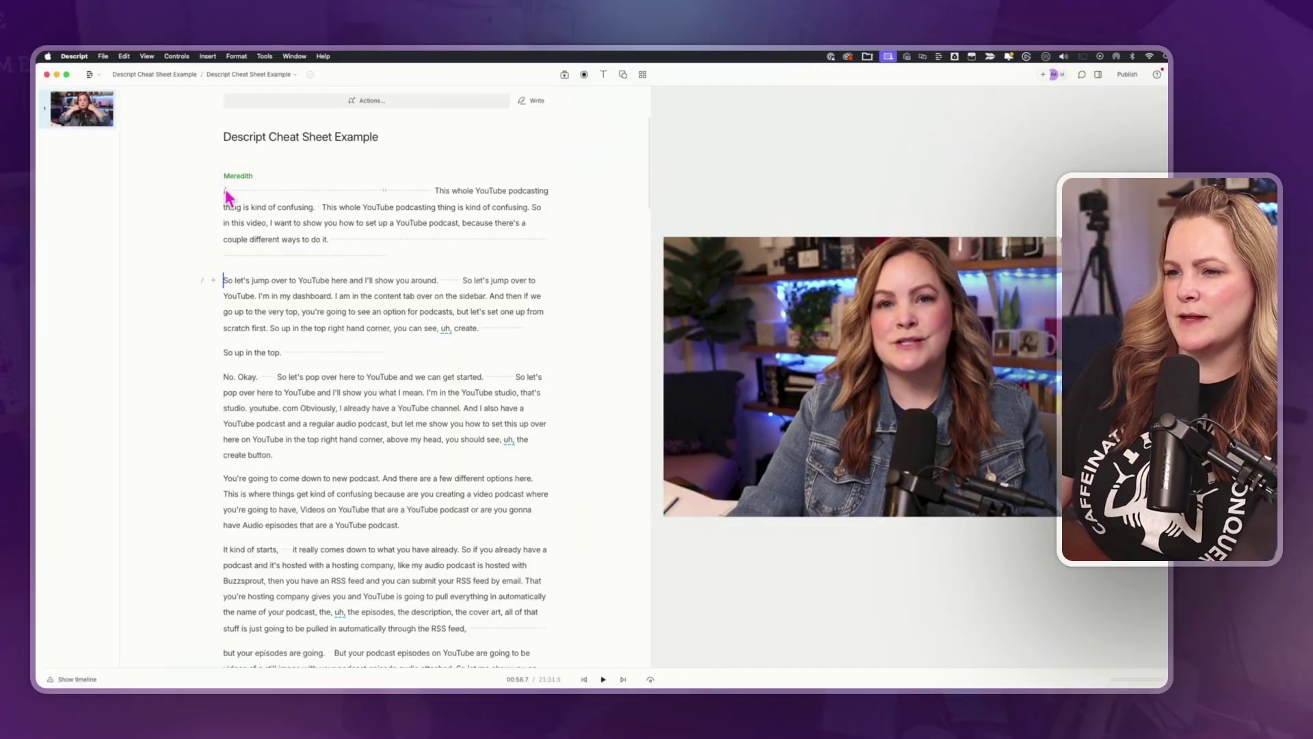
Run the Remove retakes AI action and review the struck-through repeated takes
{"action": "key", "text": "slash"}
{"action": "left_click", "coordinate": [247, 134]}
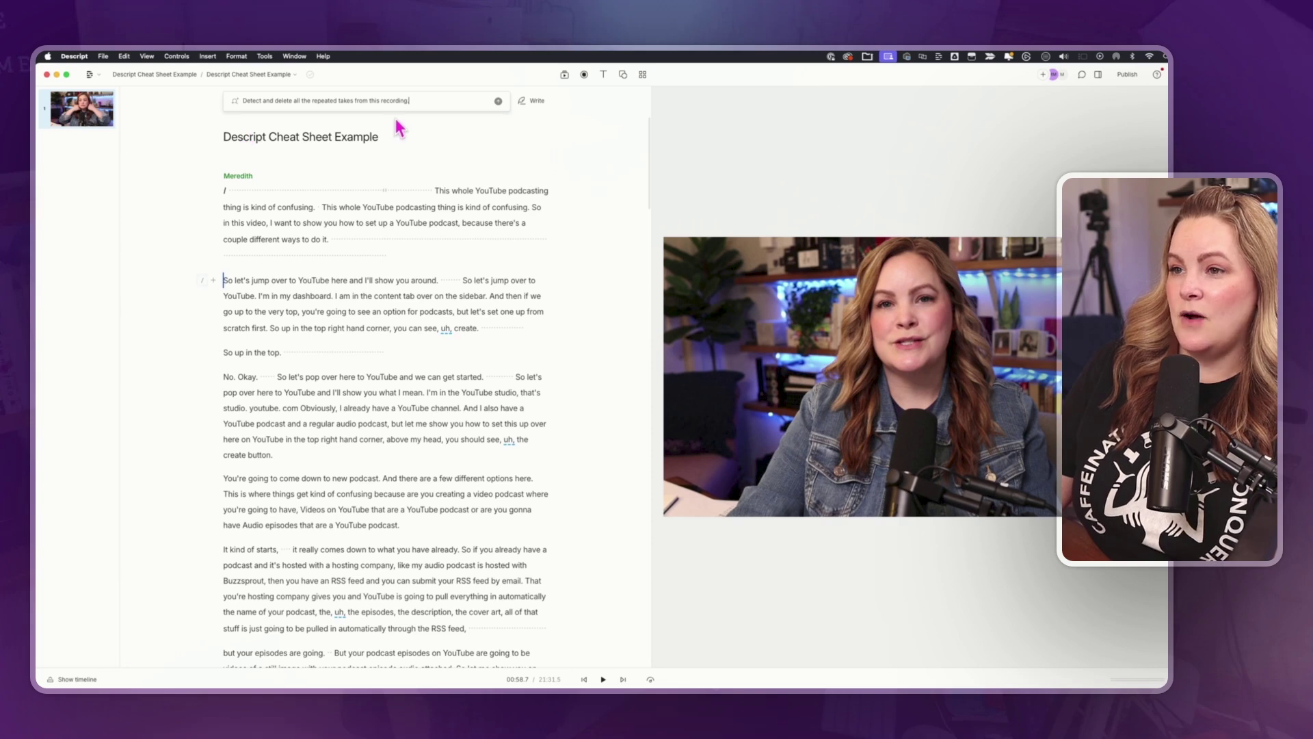
{"action": "left_click", "coordinate": [498, 101]}
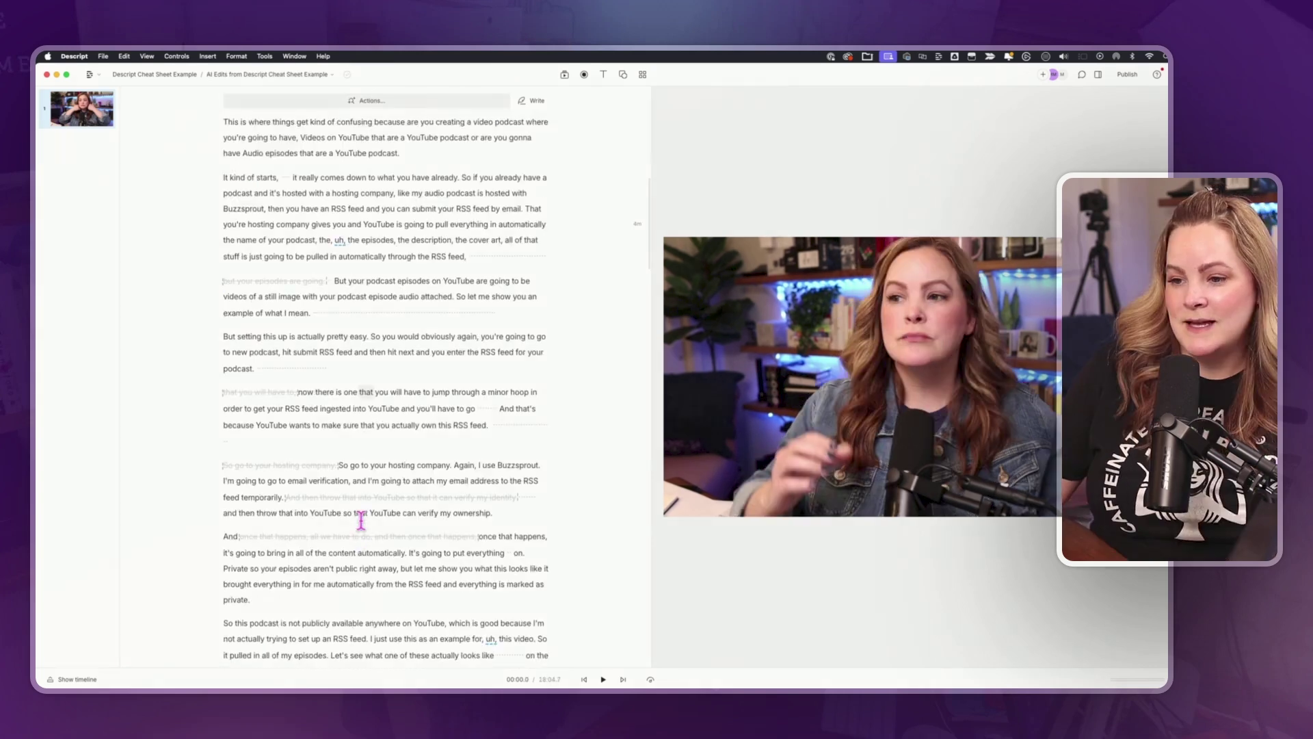
{"action": "scroll", "coordinate": [361, 522], "scroll_direction": "down", "scroll_amount": 3}
{"action": "scroll", "coordinate": [361, 522], "scroll_direction": "down", "scroll_amount": 2}
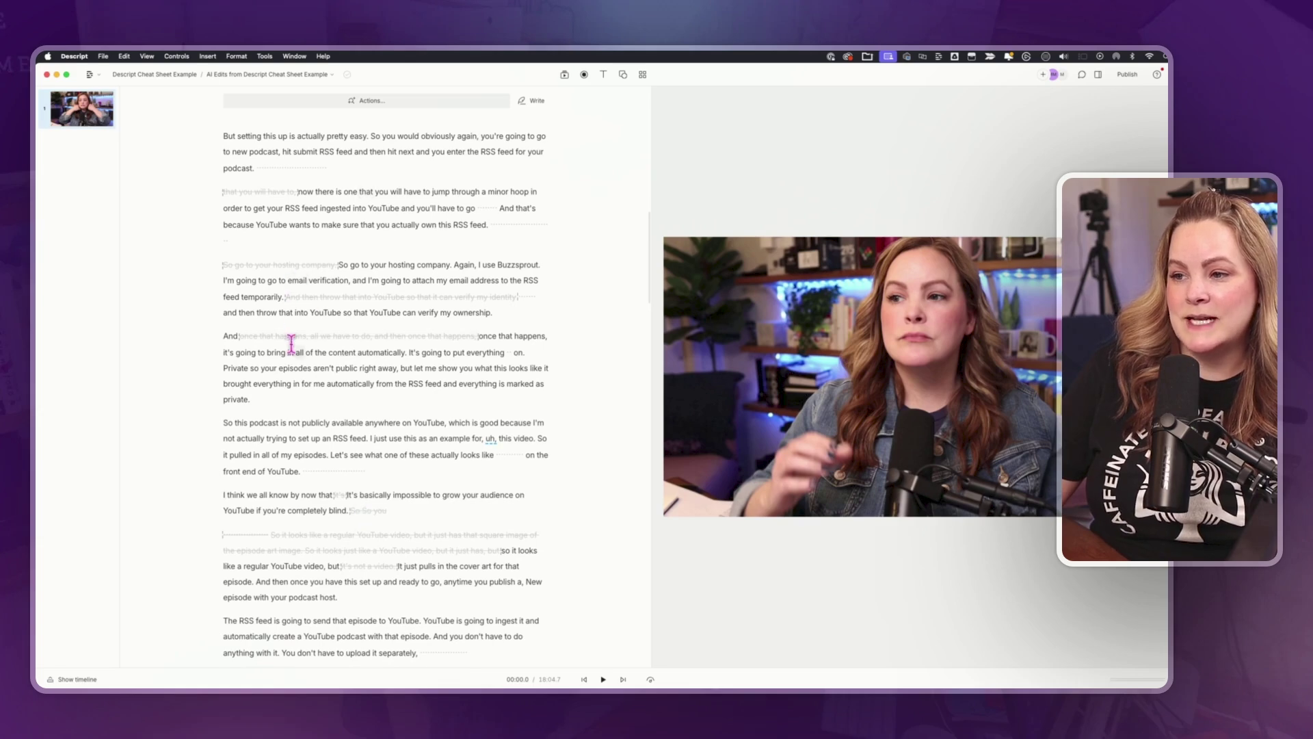
{"action": "scroll", "coordinate": [397, 465], "scroll_direction": "down", "scroll_amount": 10}
{"action": "scroll", "coordinate": [402, 478], "scroll_direction": "down", "scroll_amount": 9}
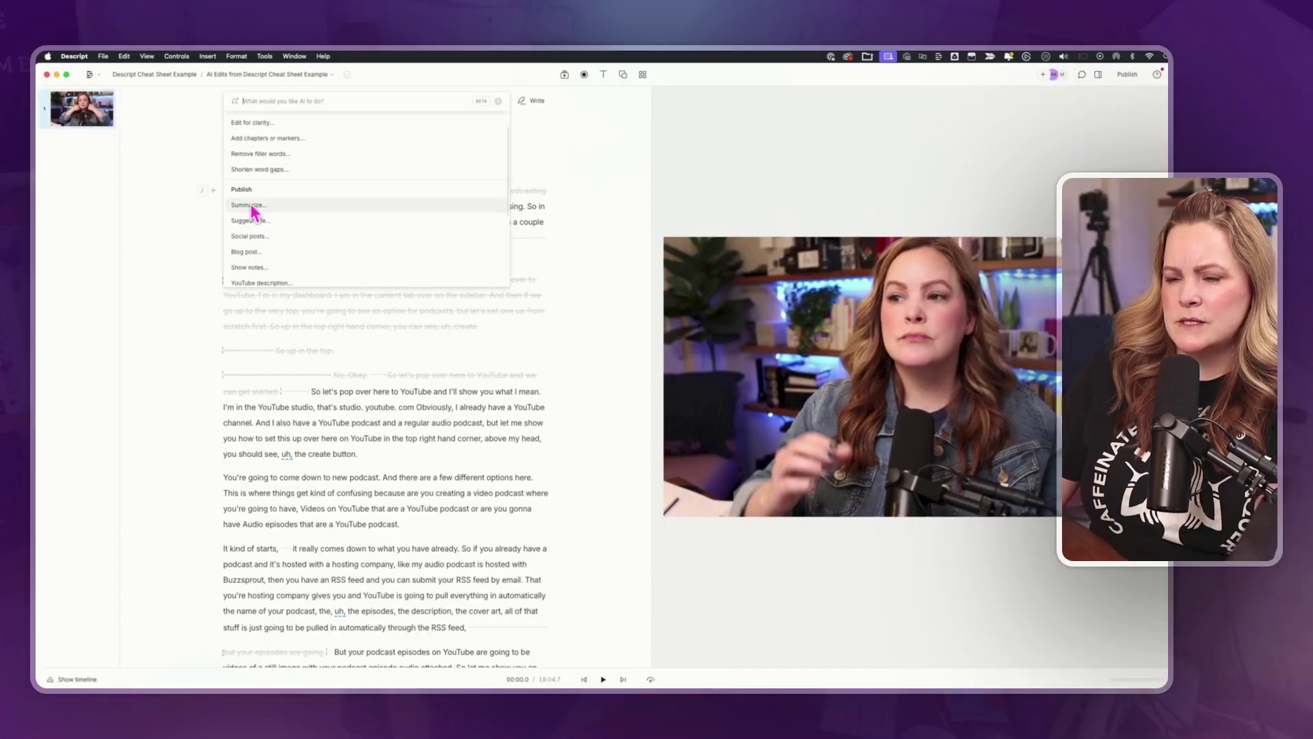
Request podcast show notes instead of a summary and review the generated guide
{"action": "left_click", "coordinate": [255, 205]}
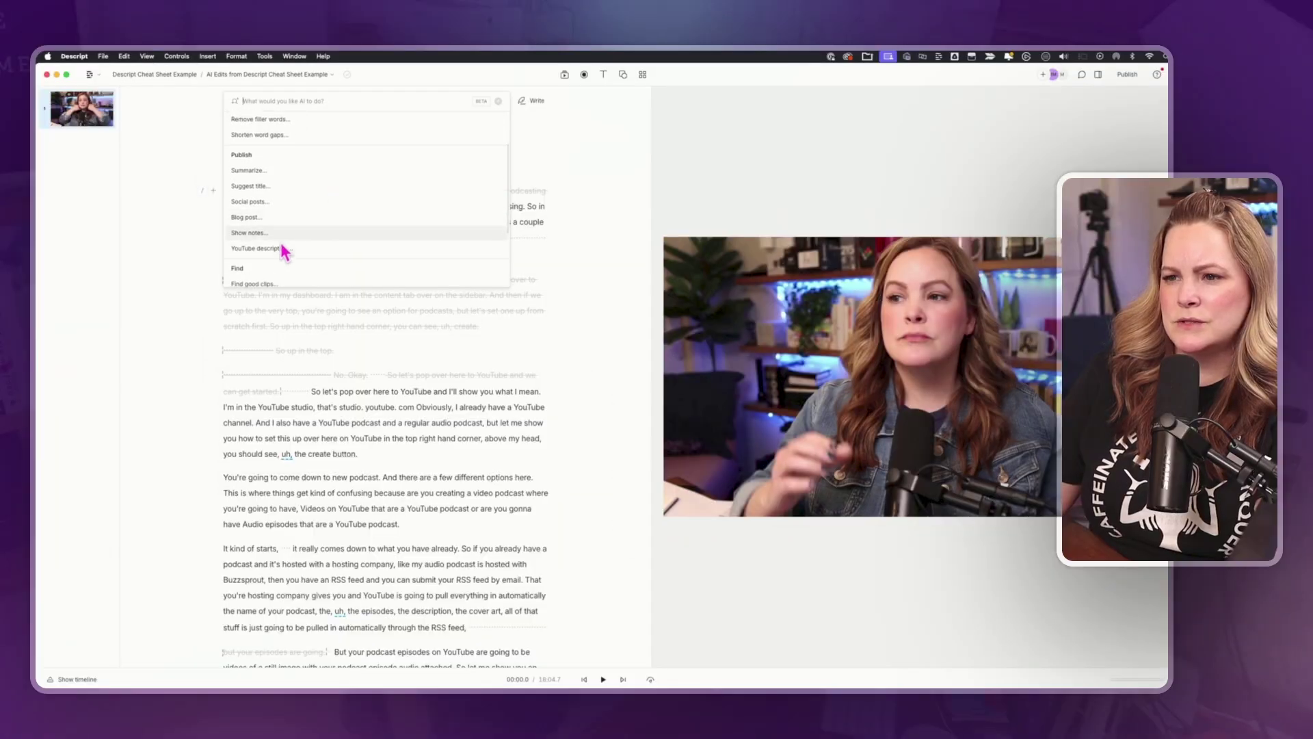
{"action": "left_click", "coordinate": [262, 232]}
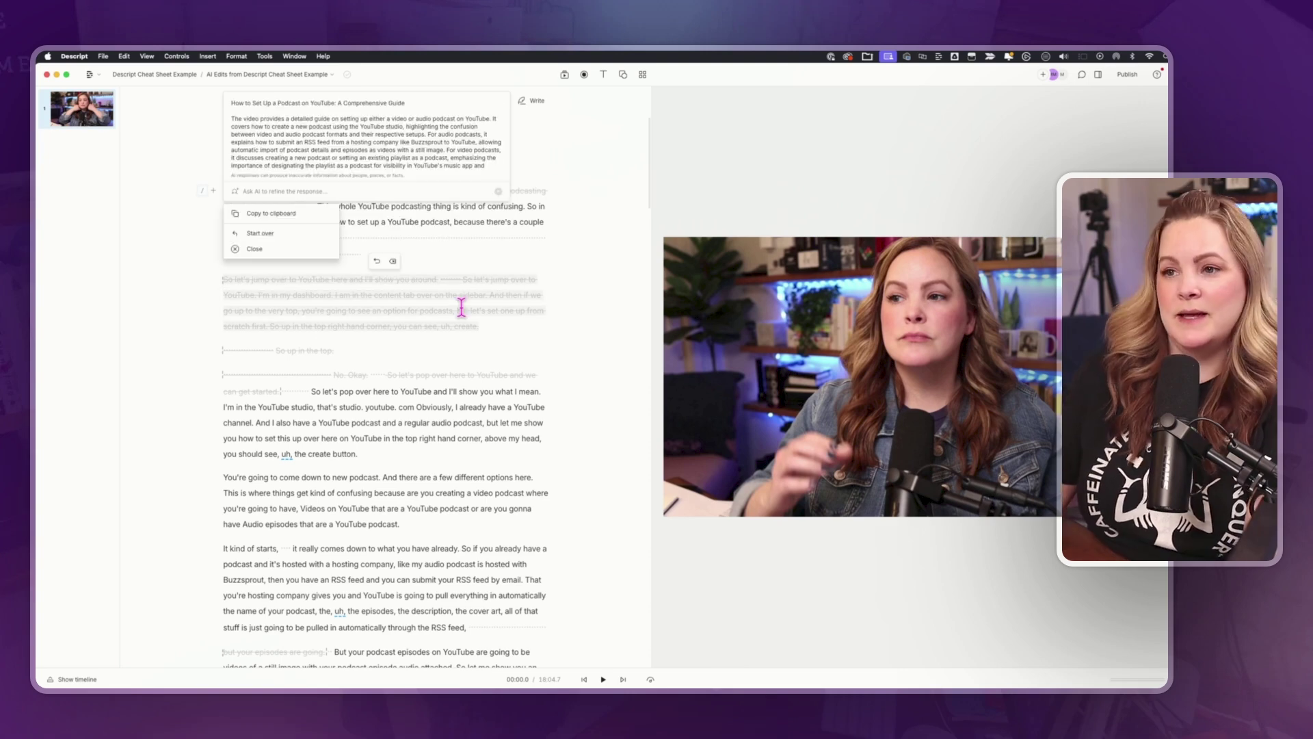
{"action": "scroll", "coordinate": [424, 162], "scroll_direction": "down", "scroll_amount": 3}
{"action": "scroll", "coordinate": [424, 163], "scroll_direction": "up", "scroll_amount": 5}
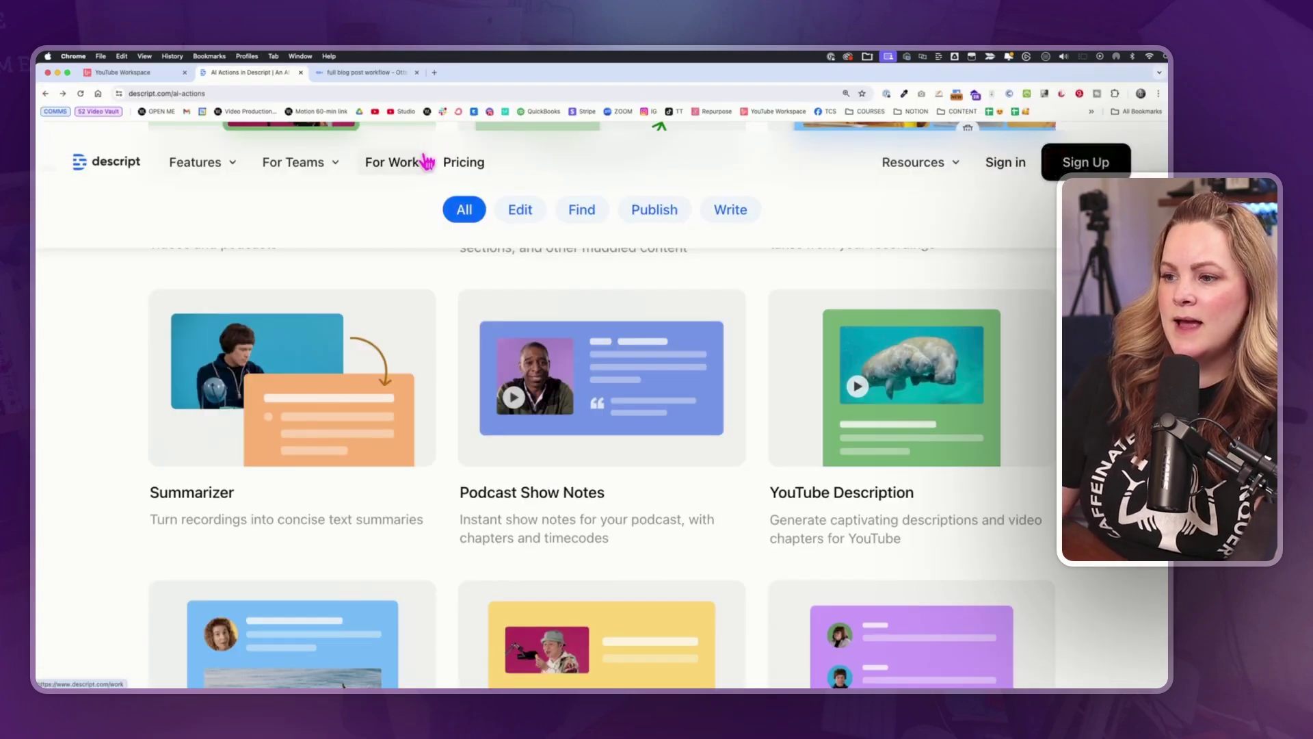
{"action": "scroll", "coordinate": [477, 530], "scroll_direction": "down", "scroll_amount": 2}
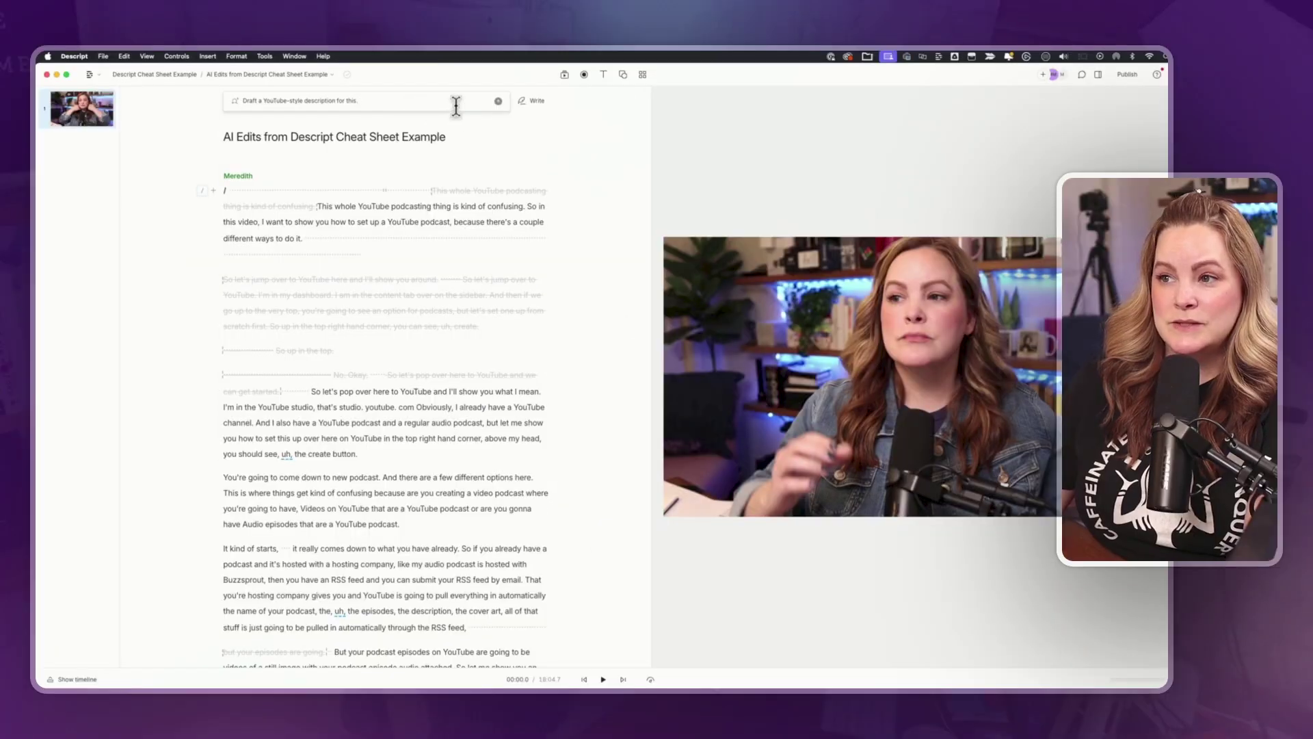
Generate a YouTube-style description of the recording and read through the response
{"action": "left_click", "coordinate": [497, 101]}
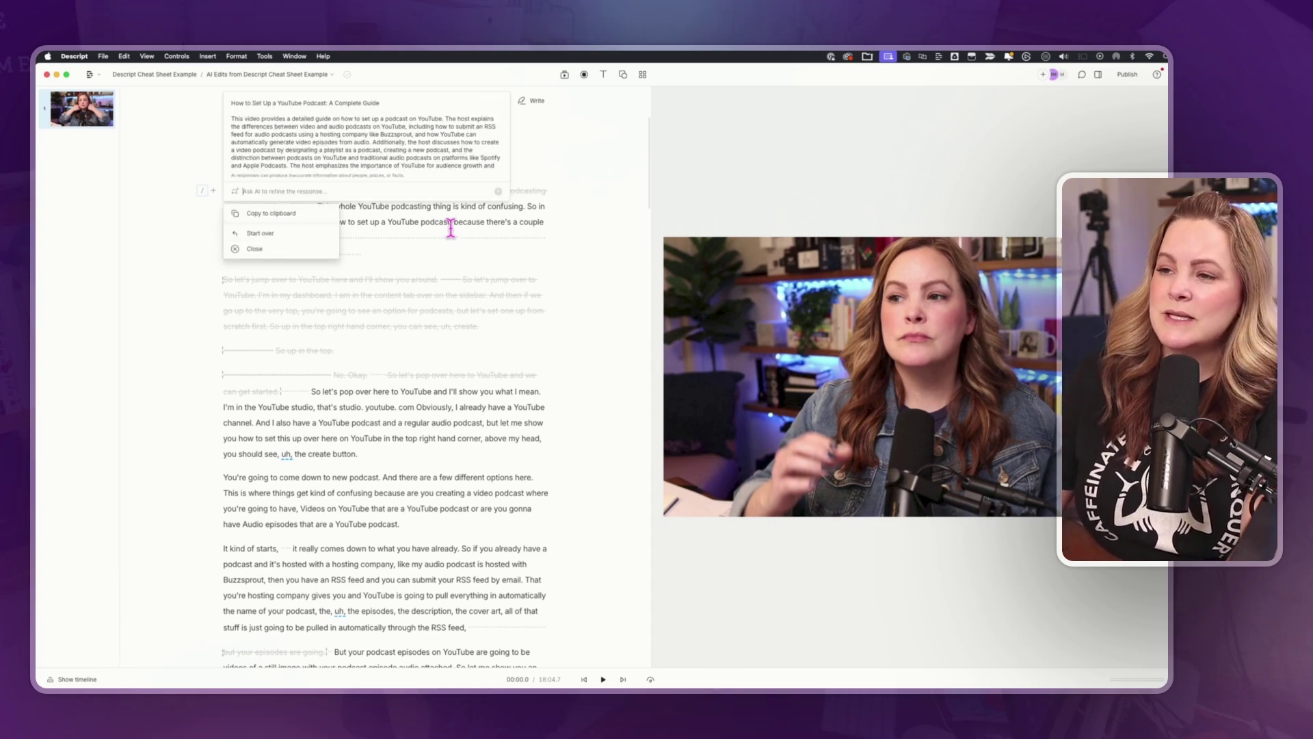
{"action": "scroll", "coordinate": [280, 133], "scroll_direction": "down", "scroll_amount": 2}
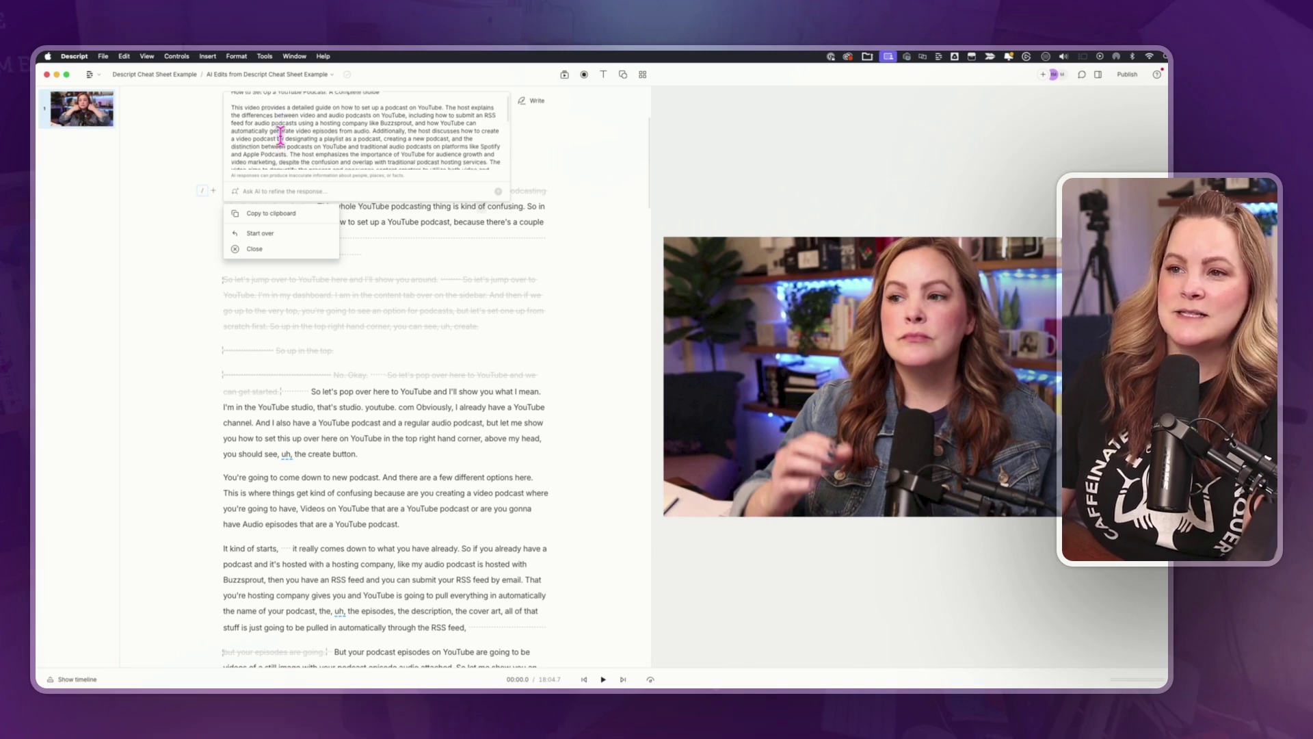
{"action": "scroll", "coordinate": [280, 132], "scroll_direction": "up", "scroll_amount": 1}
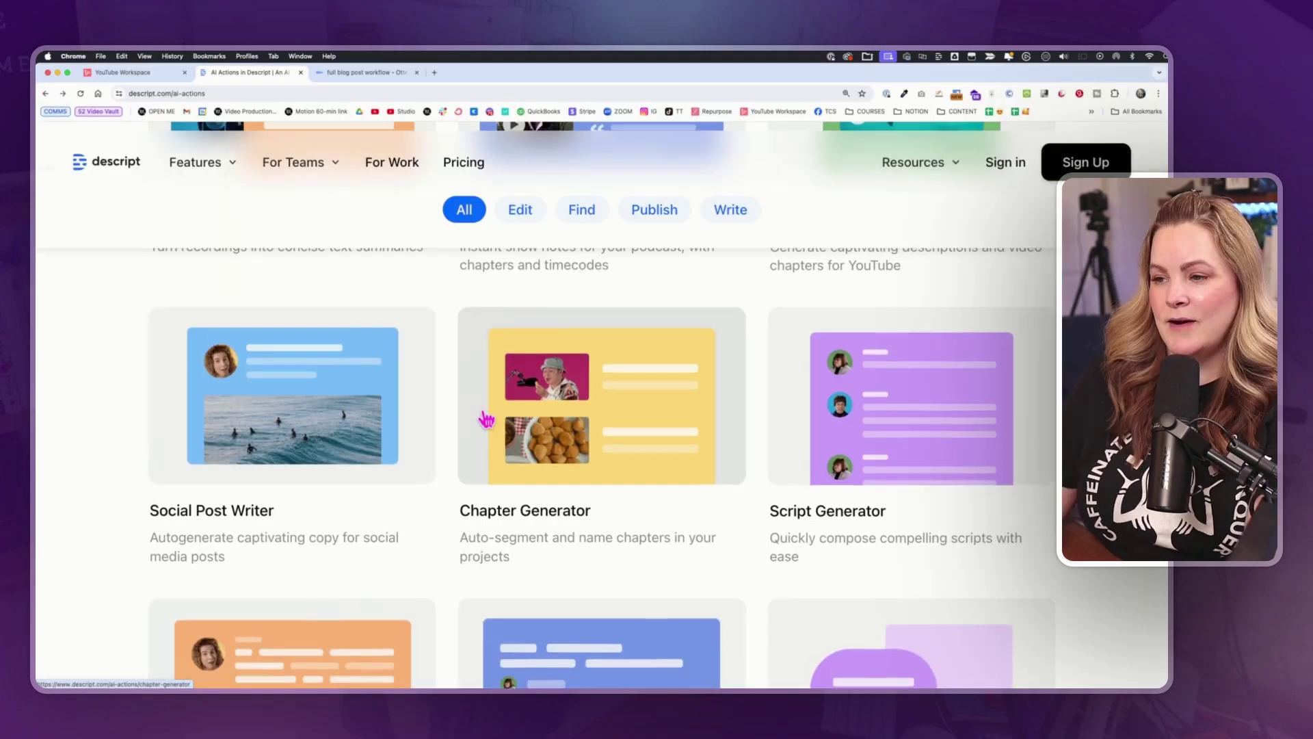
{"action": "scroll", "coordinate": [485, 416], "scroll_direction": "up", "scroll_amount": 2}
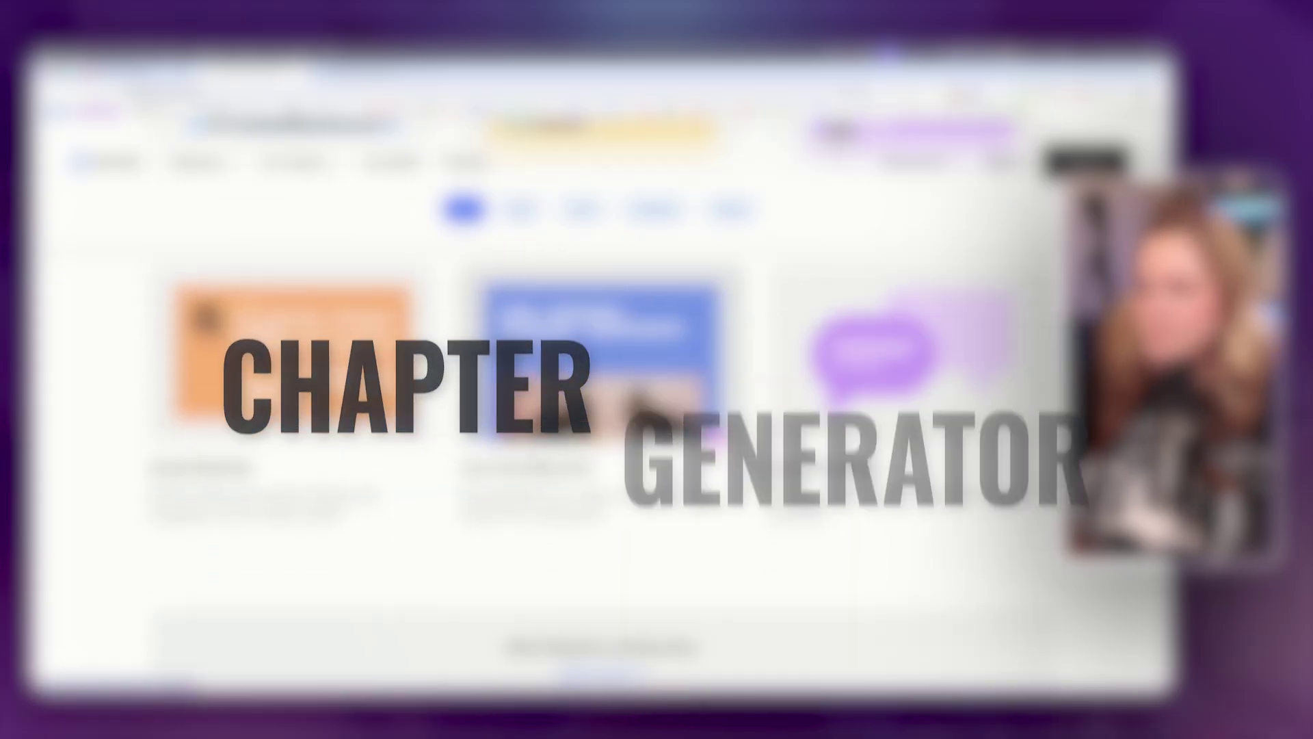
{"action": "scroll", "coordinate": [717, 437], "scroll_direction": "up", "scroll_amount": 1}
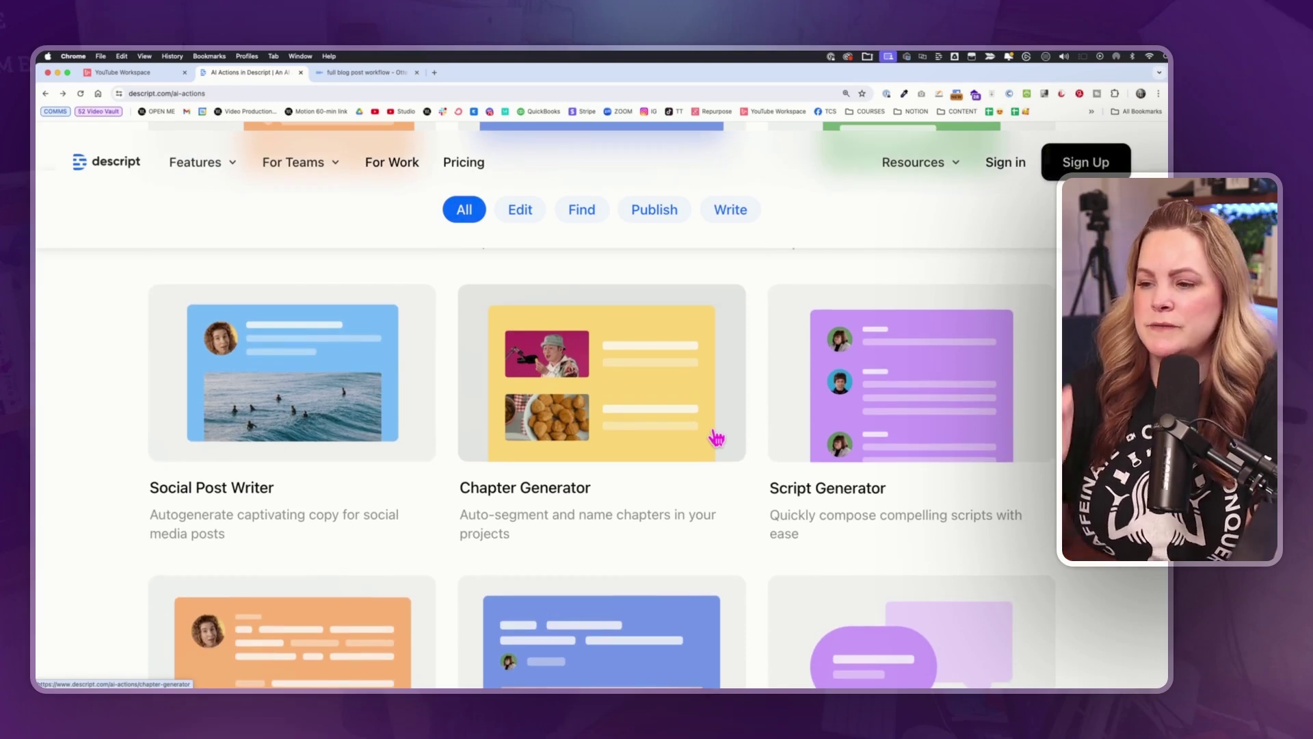
{"action": "key", "text": "super+Tab"}
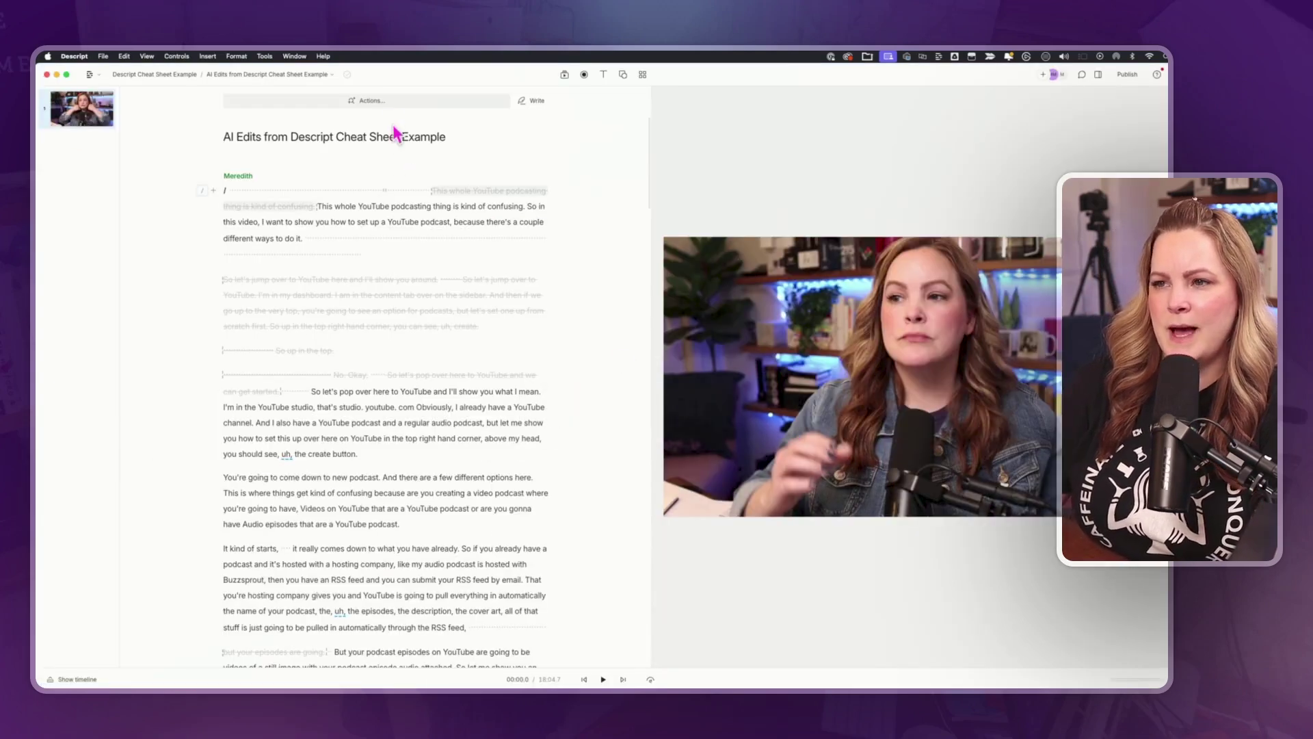
Generate AI chapters and insert headings like 'Setting Up Your YouTube Podcast' into the script
{"action": "key", "text": "slash"}
{"action": "left_click", "coordinate": [274, 204]}
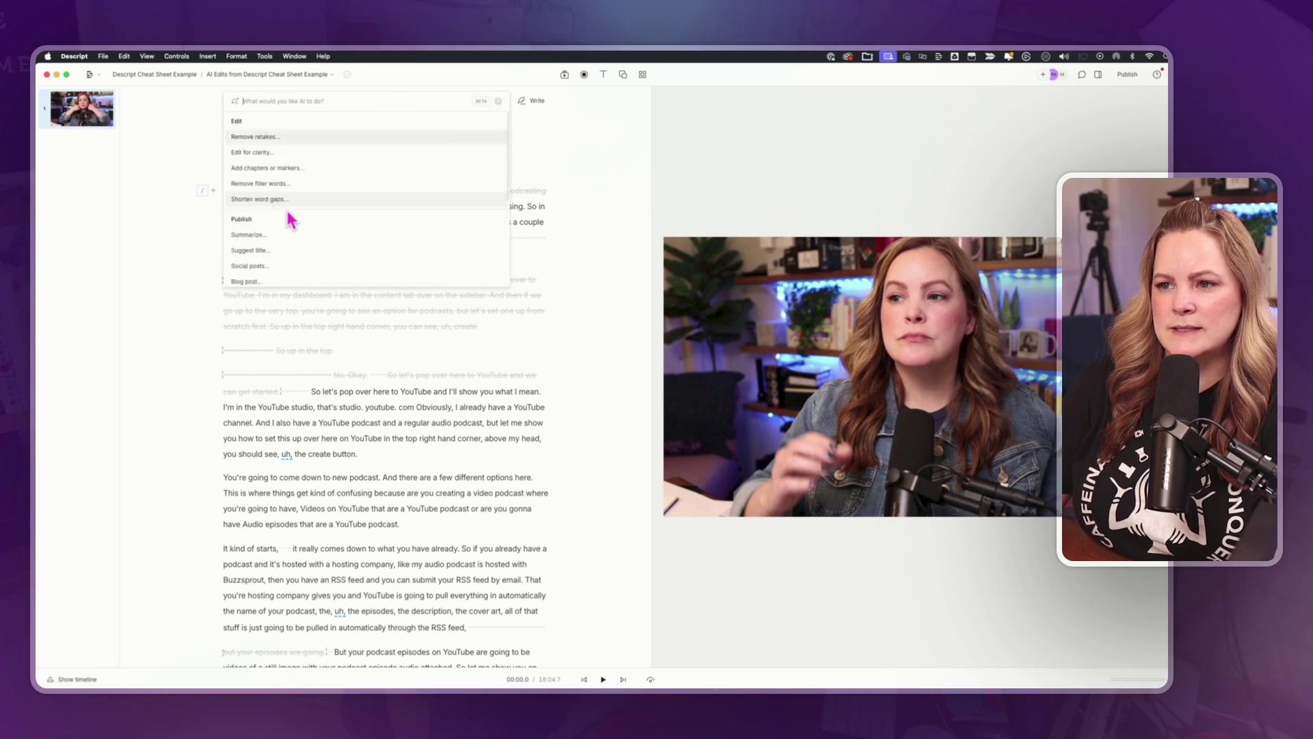
{"action": "left_click", "coordinate": [316, 168]}
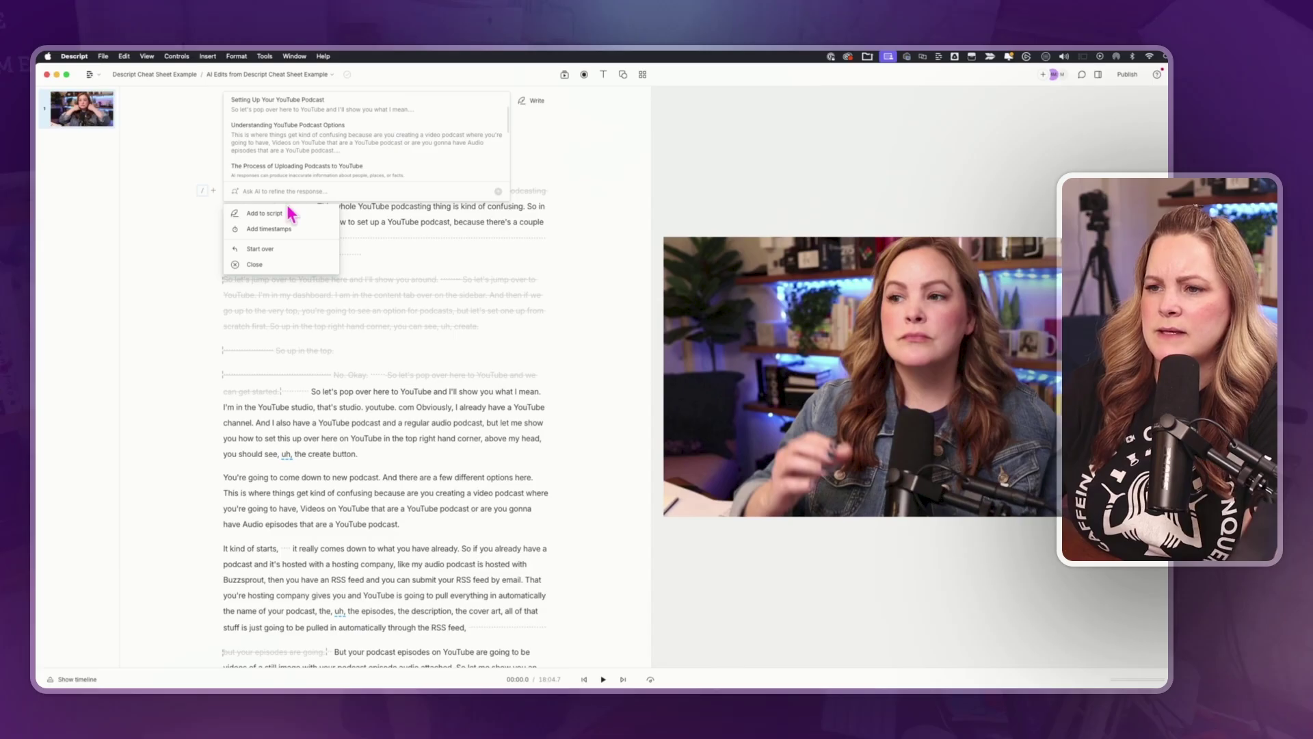
{"action": "left_click", "coordinate": [267, 218]}
{"action": "scroll", "coordinate": [428, 588], "scroll_direction": "down", "scroll_amount": 10}
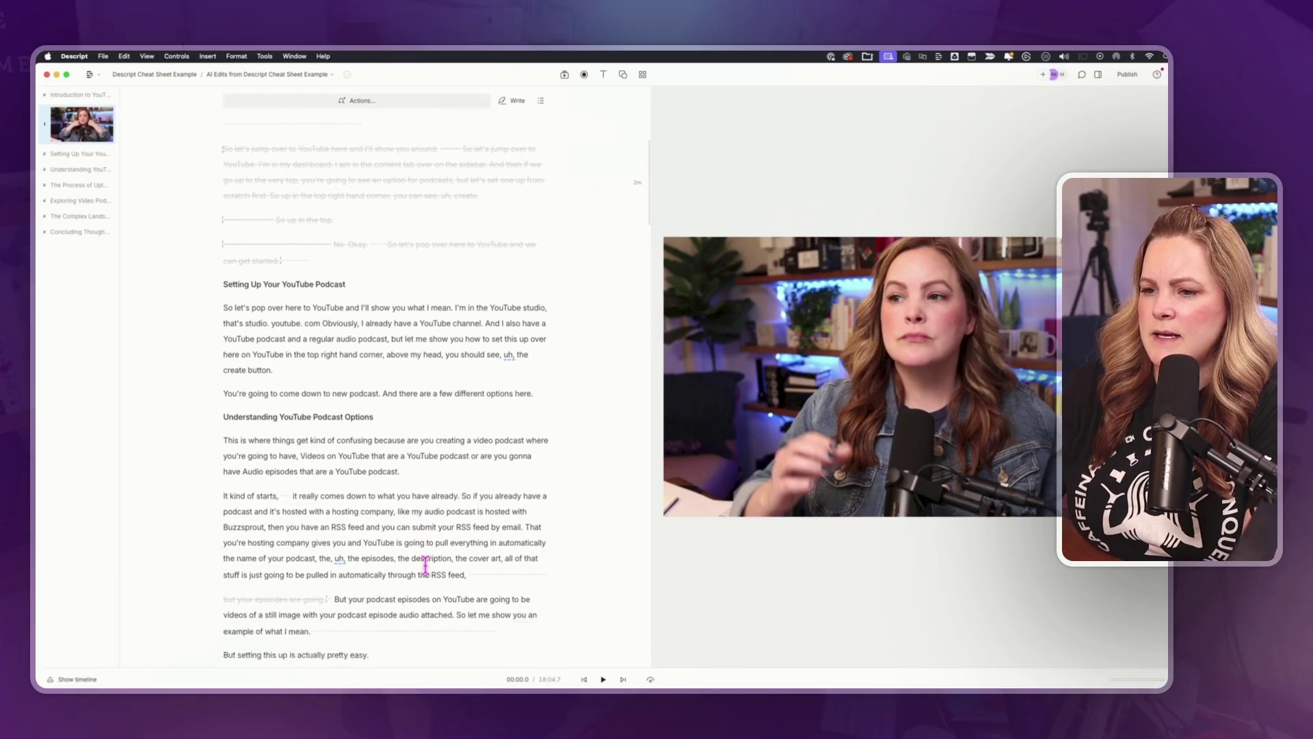
{"action": "scroll", "coordinate": [425, 564], "scroll_direction": "down", "scroll_amount": 5}
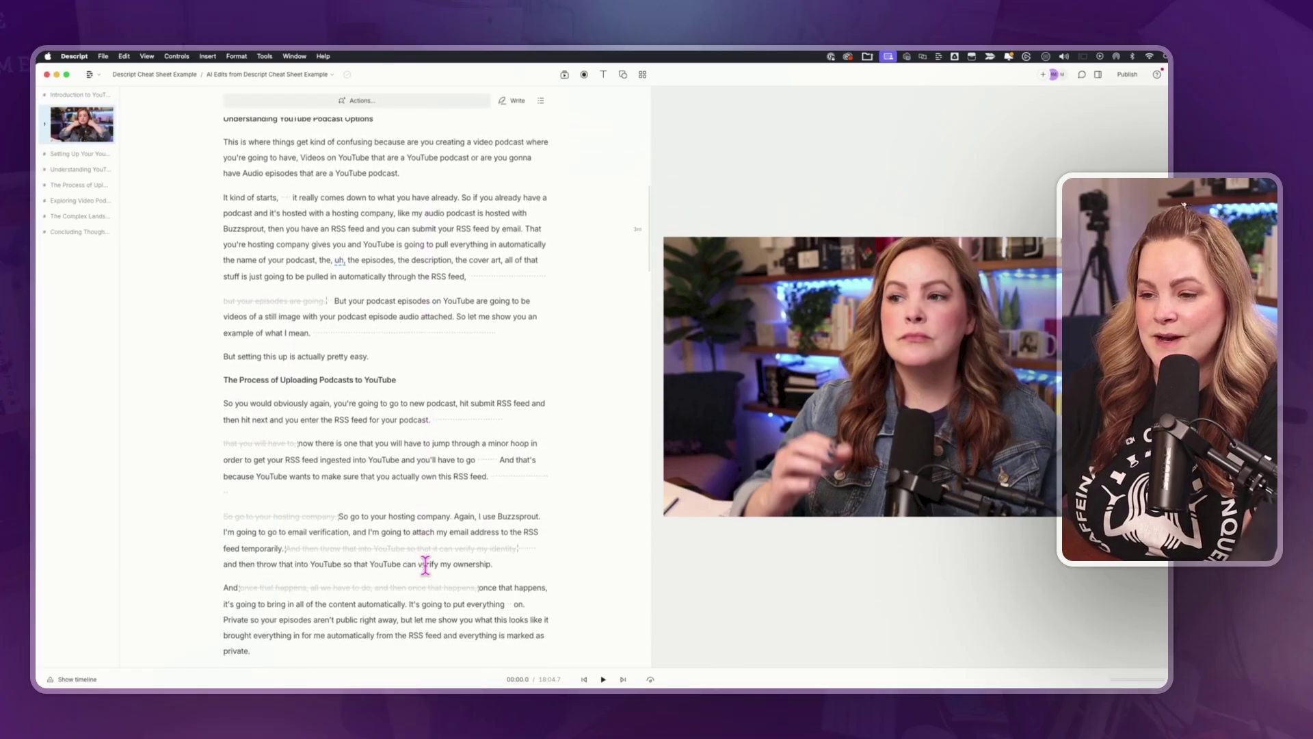
{"action": "scroll", "coordinate": [425, 565], "scroll_direction": "down", "scroll_amount": 3}
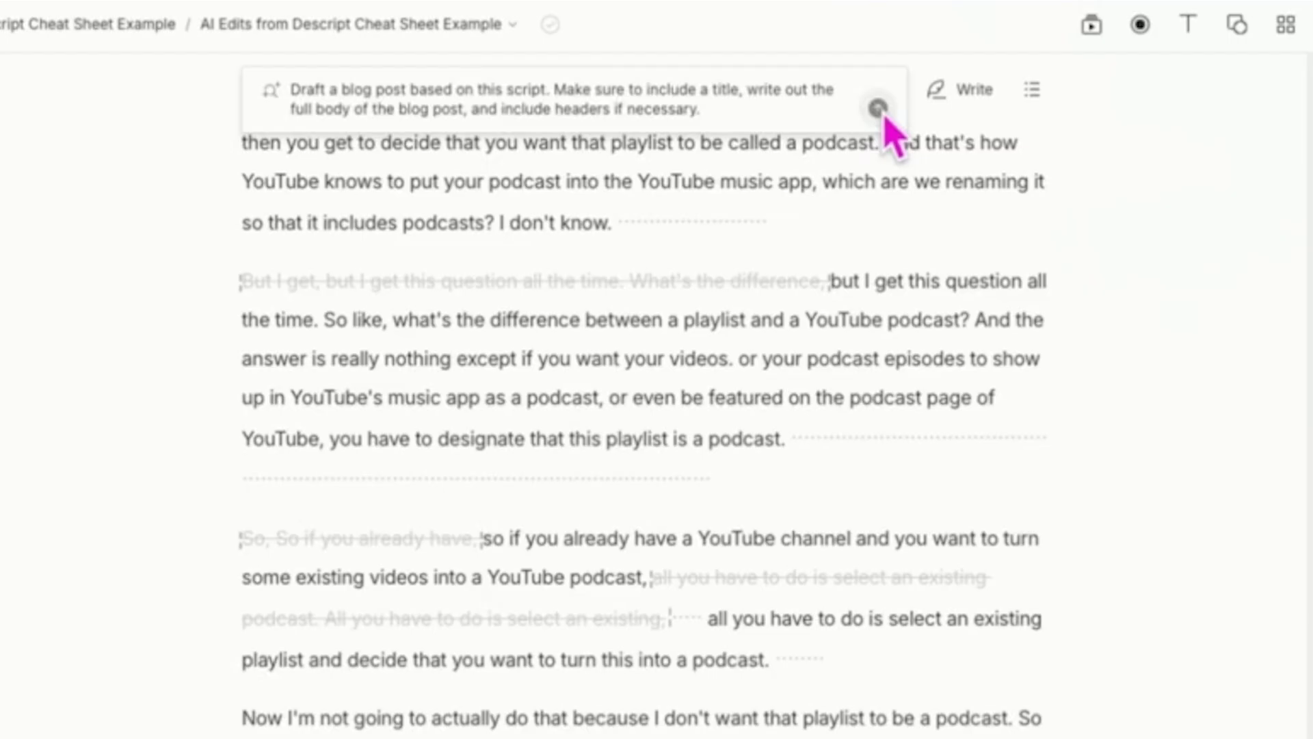
Generate a blog post from the recording and scroll through its Introduction and setup section
{"action": "left_click", "coordinate": [473, 97]}
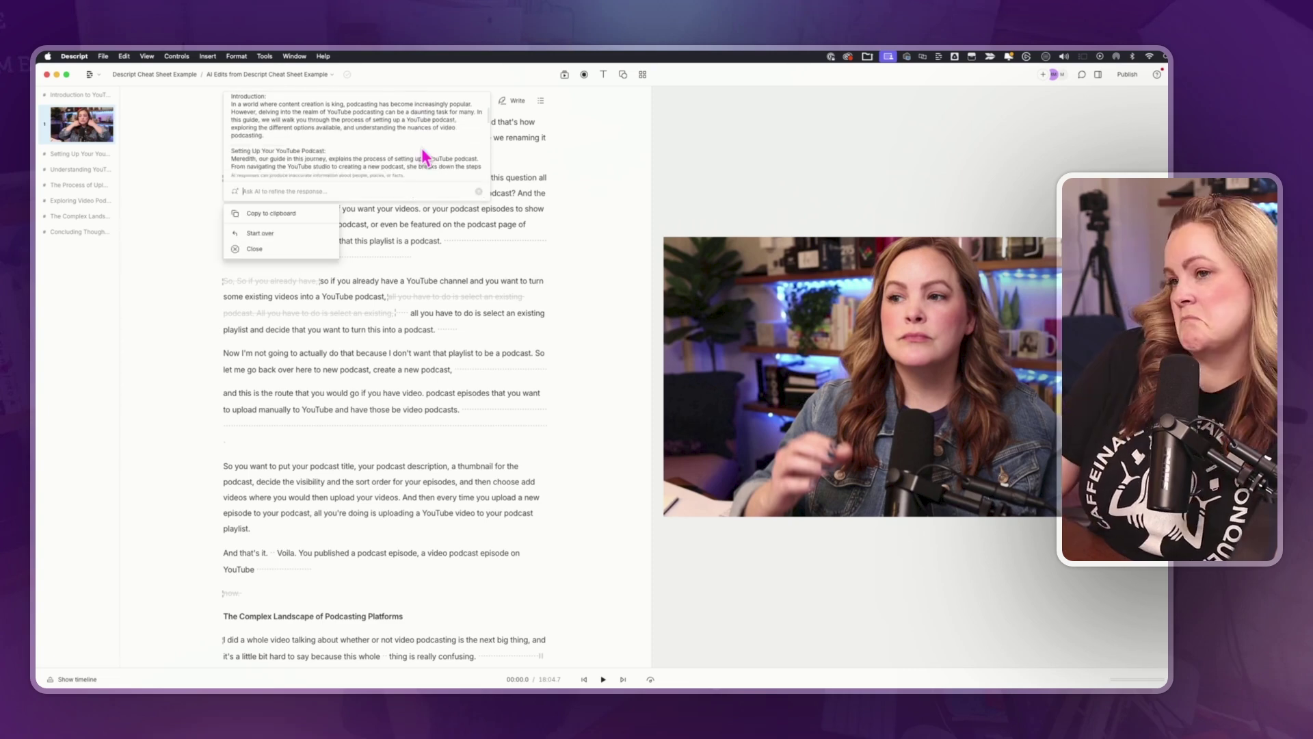
{"action": "scroll", "coordinate": [424, 157], "scroll_direction": "down", "scroll_amount": 3}
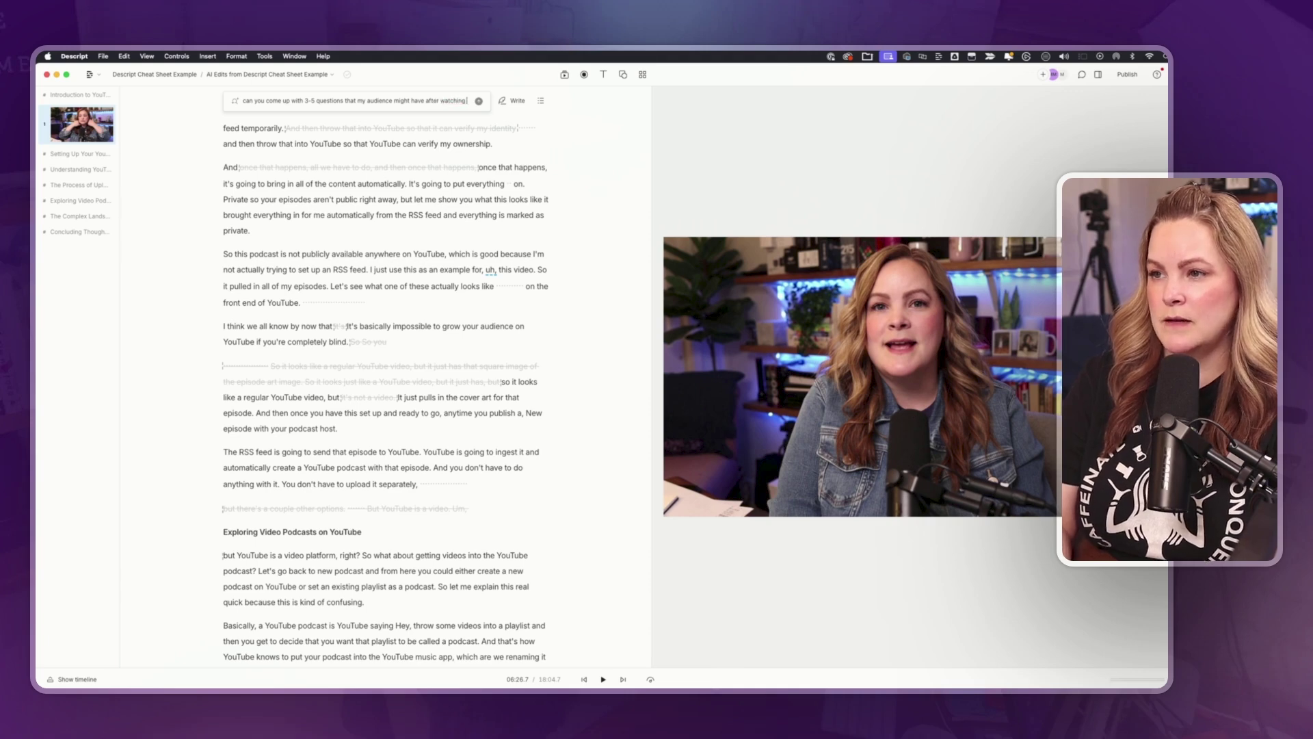
Submit the request asking the AI for 3–5 questions viewers might have after watching
{"action": "key", "text": "Return"}
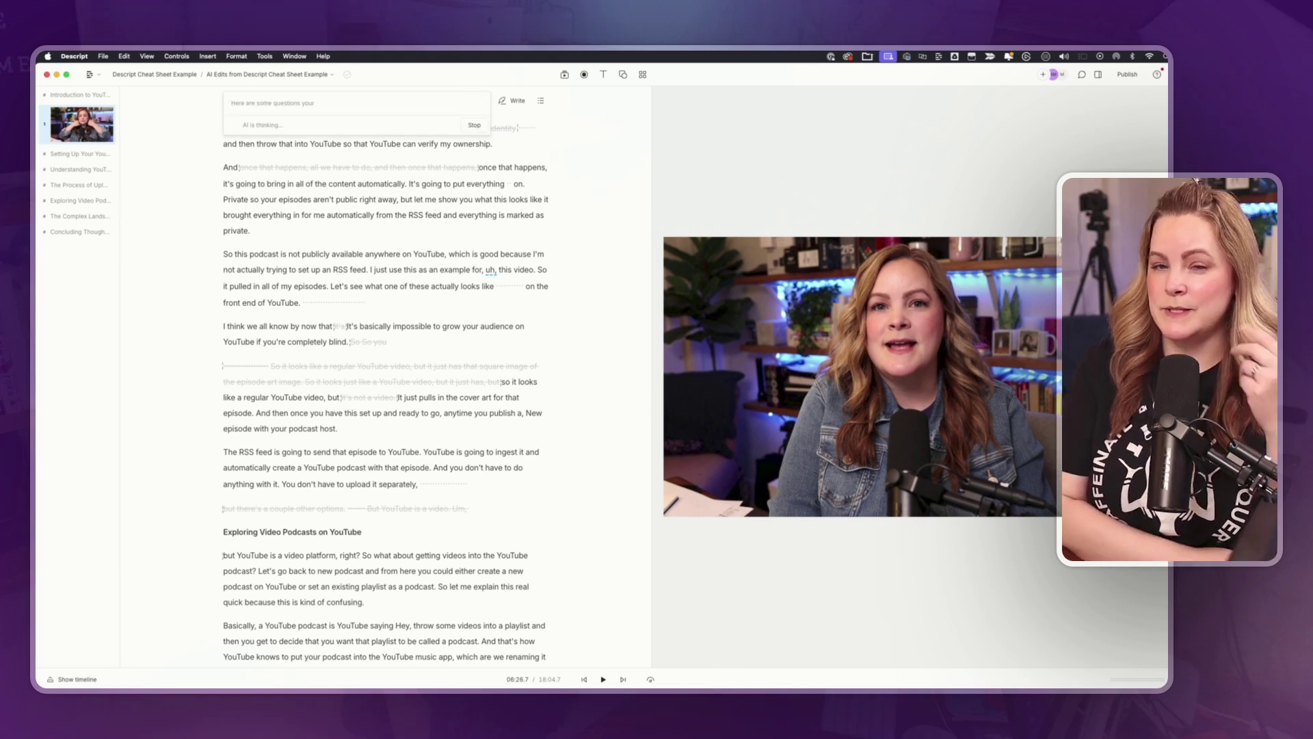